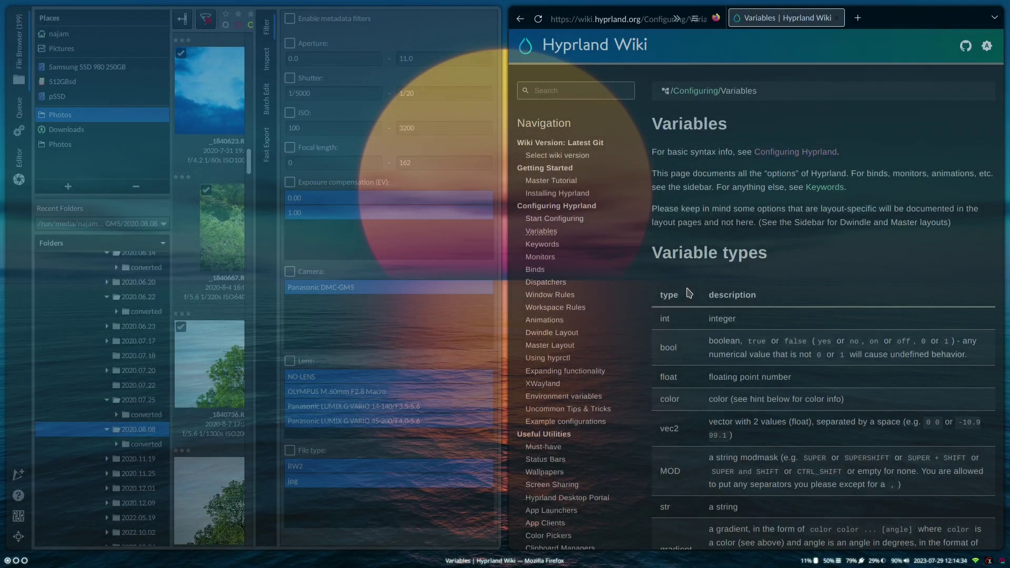
Step: Open the wiki's Window Rules page and scroll down to its Example Rules and Notes
left_click(568, 295)
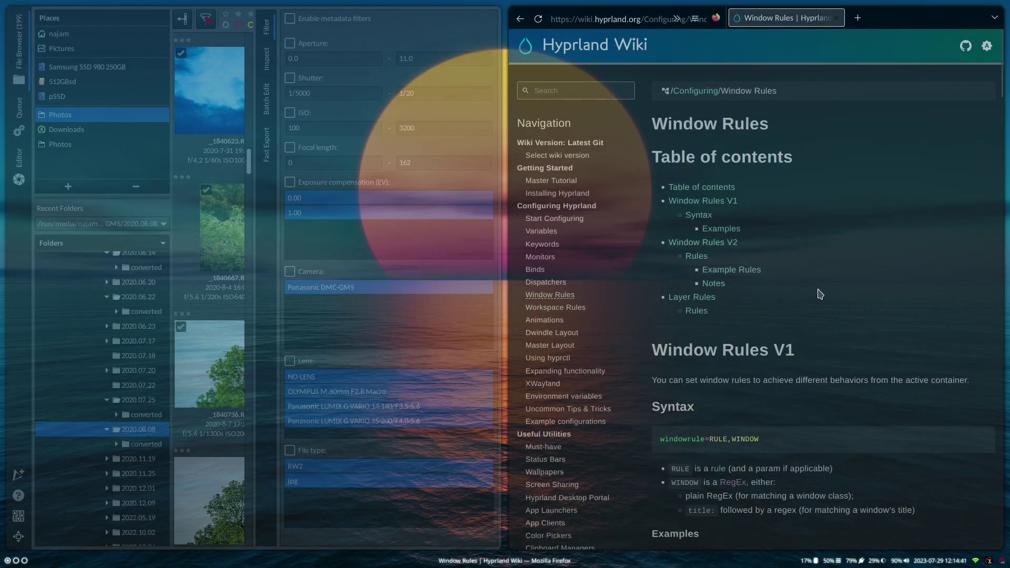
scroll(824, 305, "down", 12)
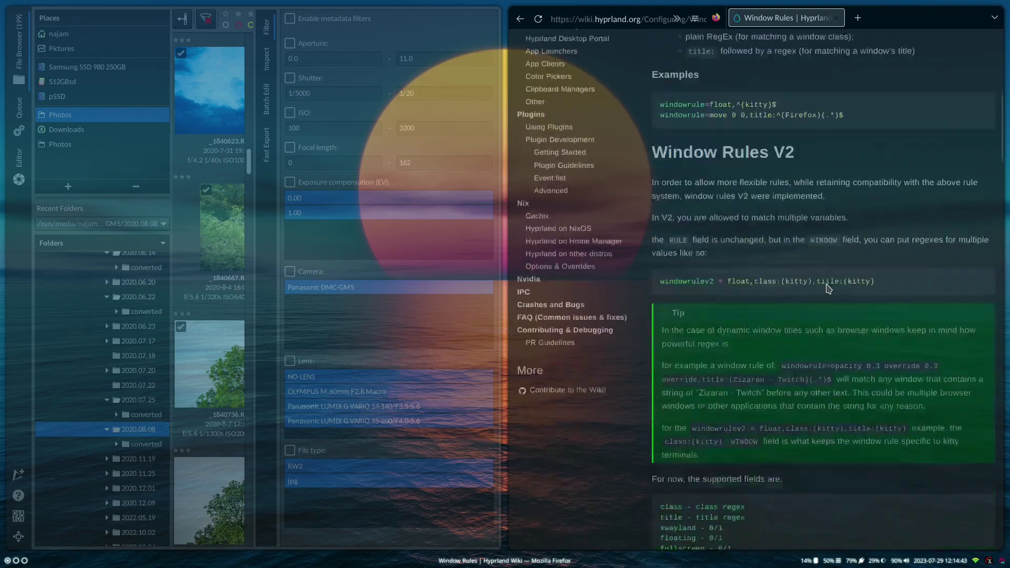
scroll(829, 289, "down", 10)
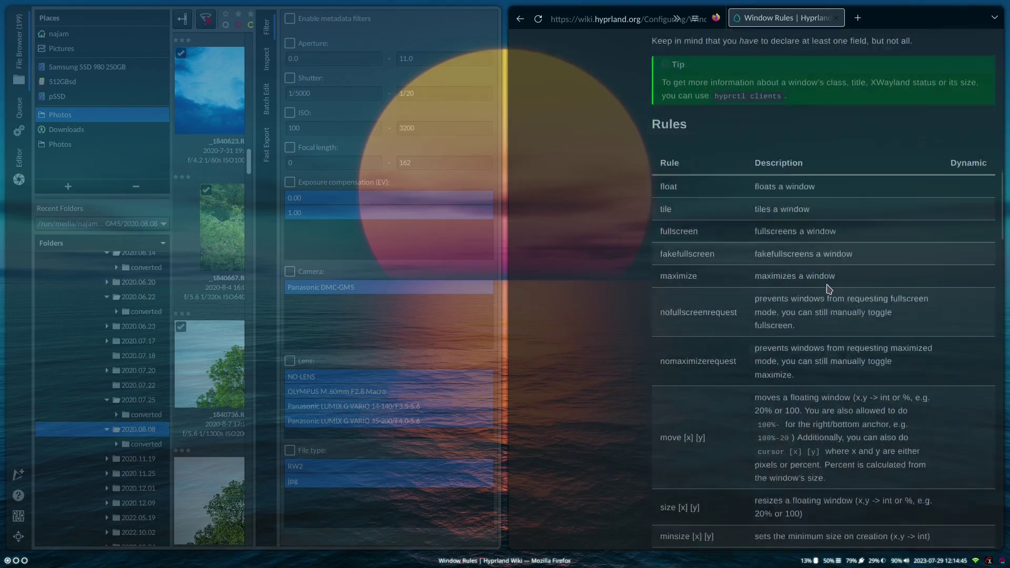
scroll(829, 289, "down", 12)
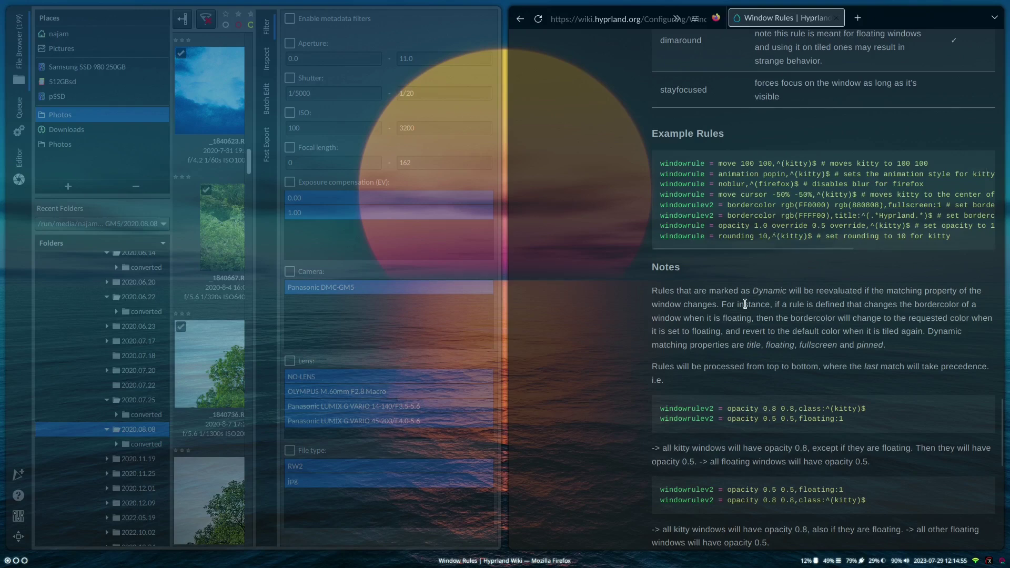
Step: Enlarge the hyprland.conf editor and scroll to the Alacritty and Firefox windowrule lines
key("super+e")
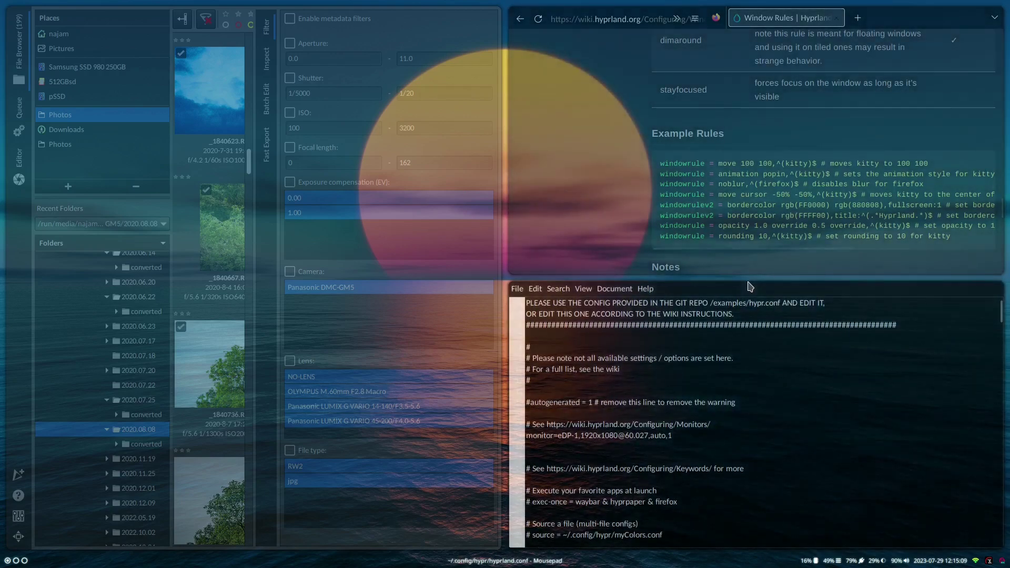
left_click_drag(749, 280, 748, 138)
scroll(742, 302, "down", 15)
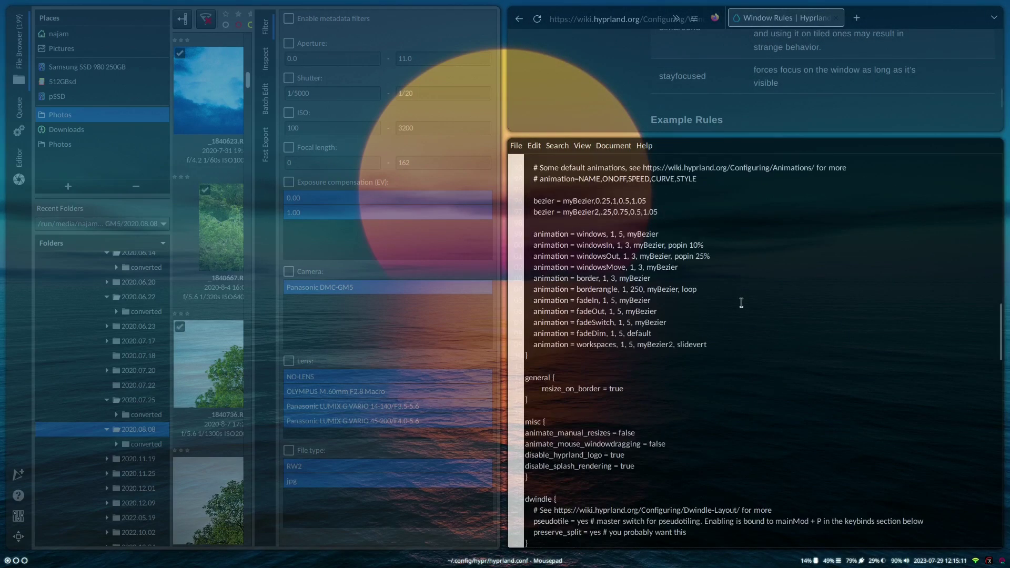
scroll(742, 302, "down", 15)
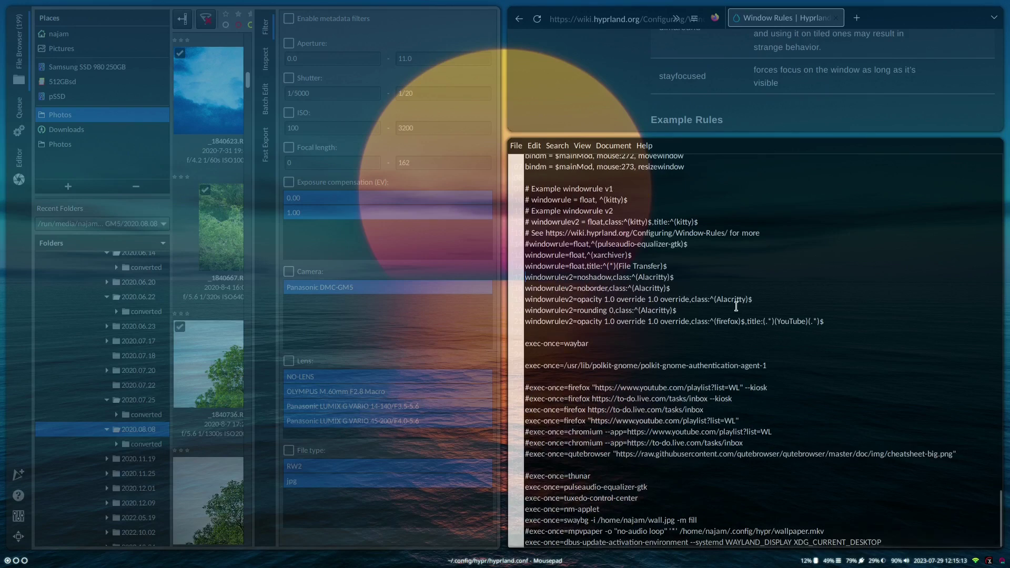
left_click_drag(732, 321, 653, 259)
left_click(653, 258)
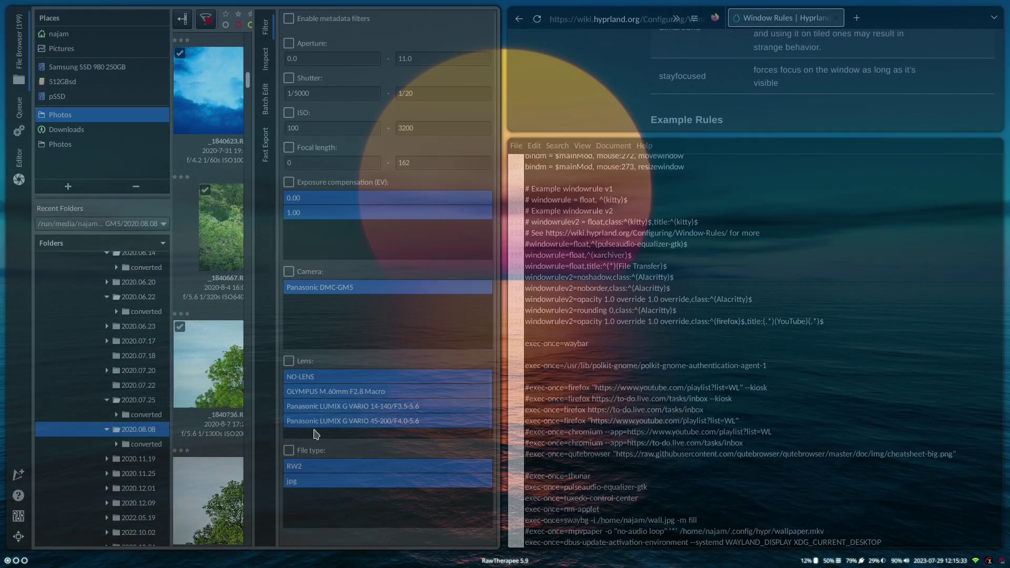
Step: Run hyprctl clients in a new terminal and scroll up to find RawTherapee's class, rawtherapee
key("super+Return")
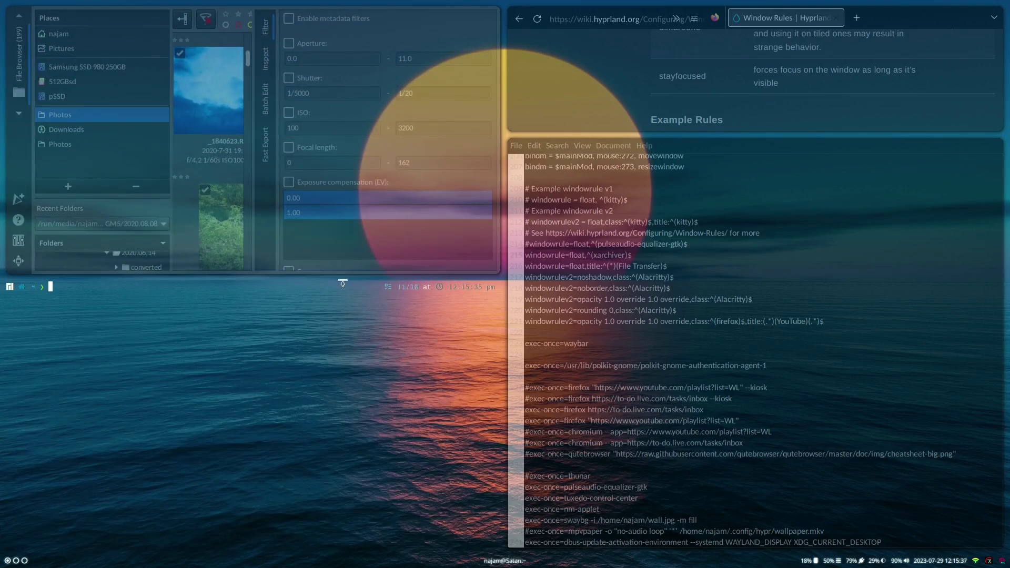
left_click_drag(342, 283, 337, 379)
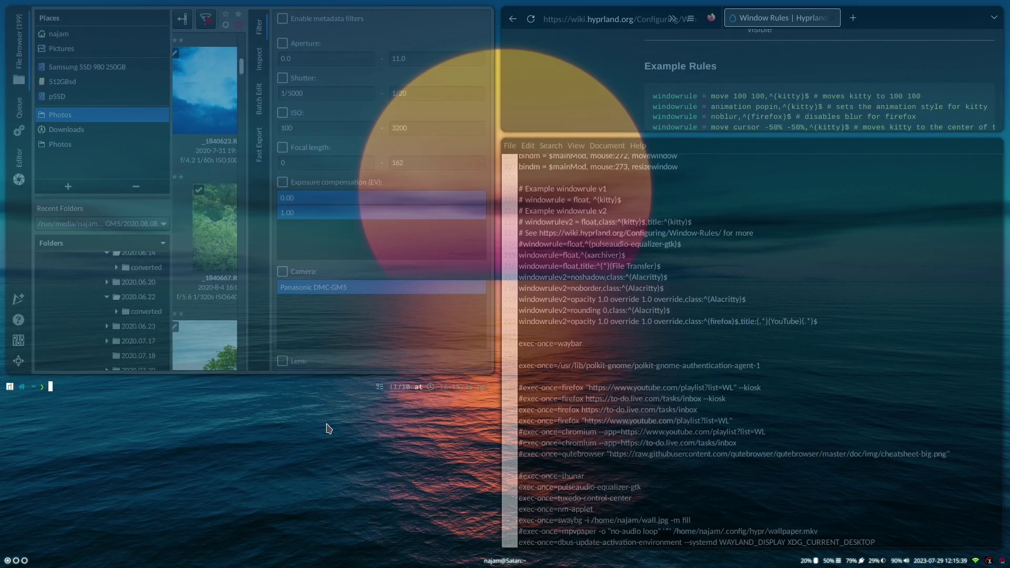
type("hy")
key("Right")
key("Return")
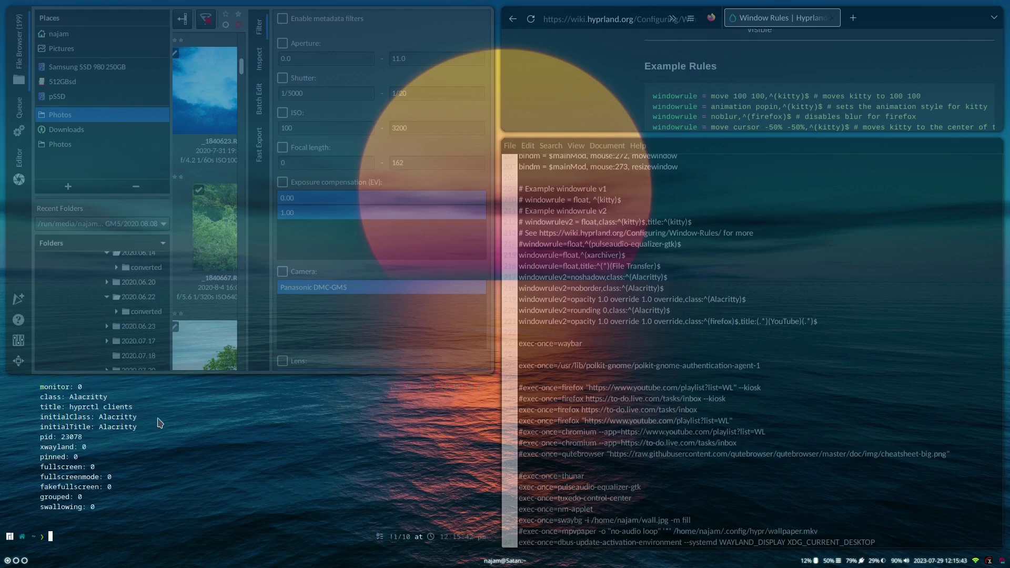
scroll(171, 460, "up", 7)
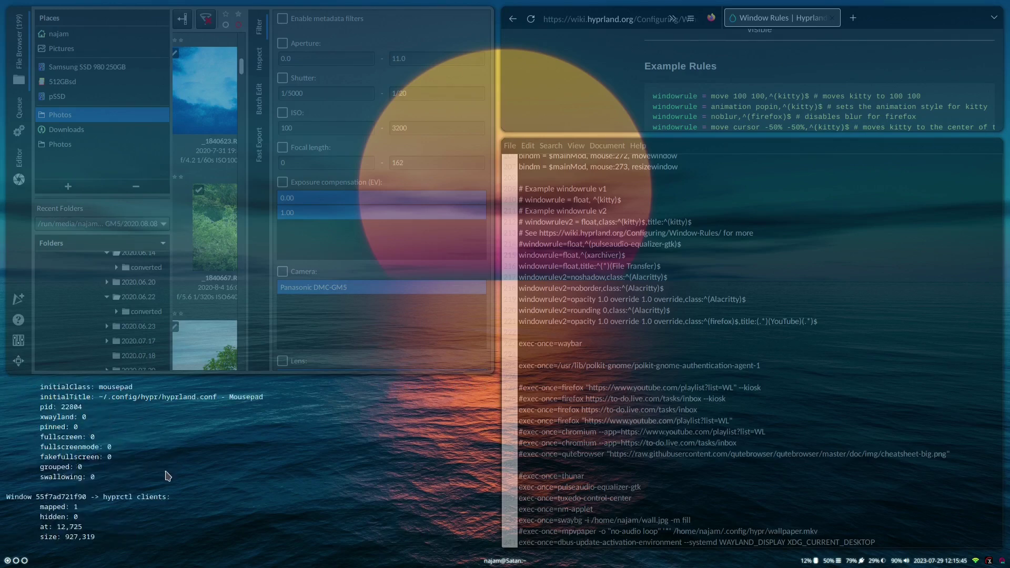
scroll(168, 480, "up", 5)
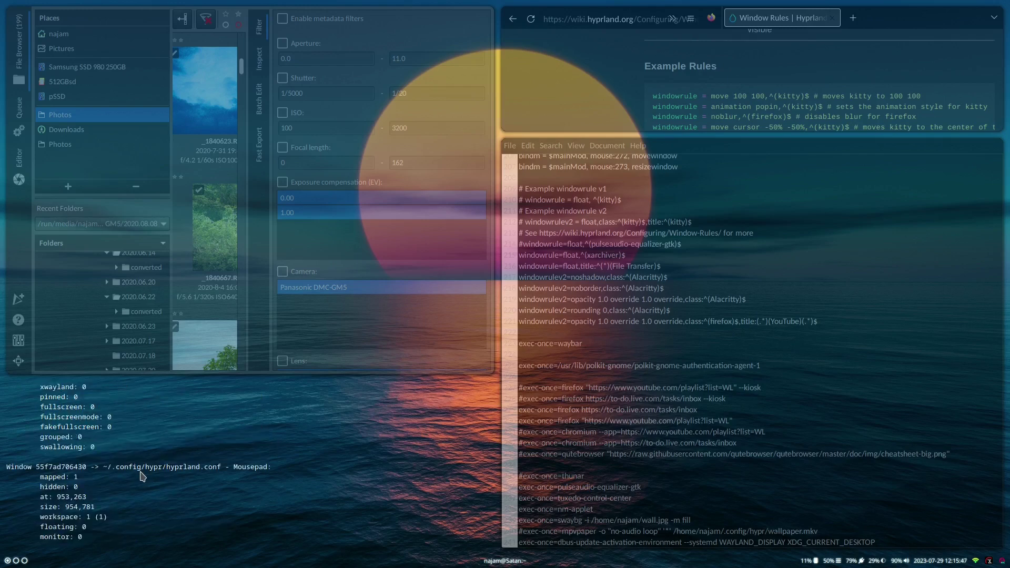
scroll(176, 486, "up", 7)
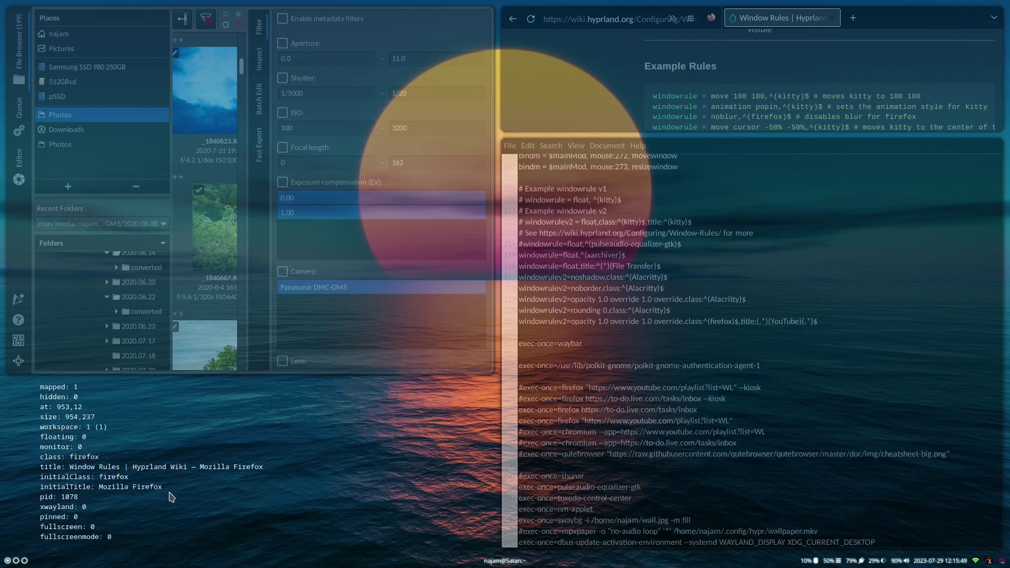
scroll(171, 496, "up", 8)
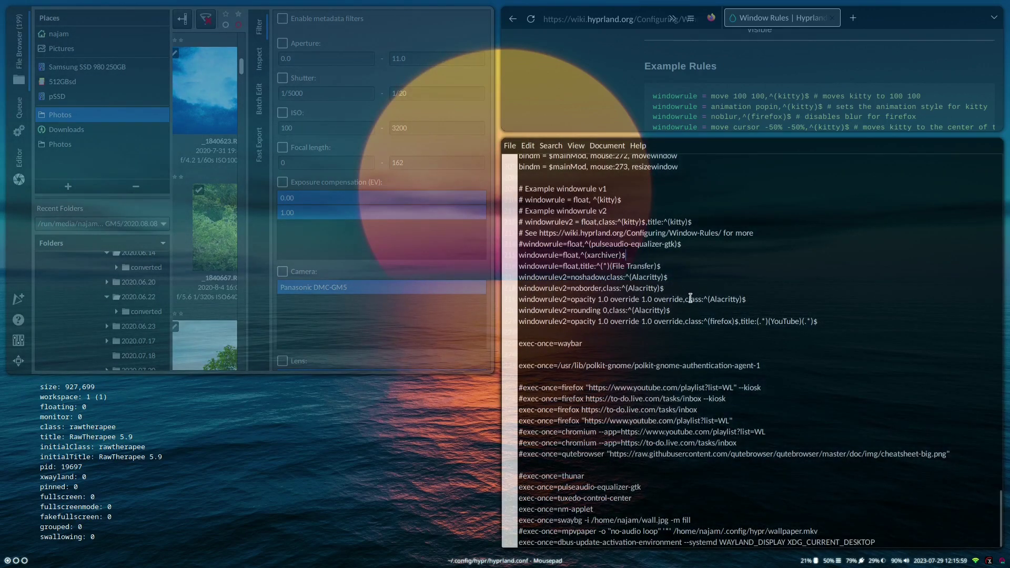
Step: Duplicate the Alacritty opacity rule below the YouTube rule, change its class to rawtherapee, and save
triple_click(690, 299)
key("ctrl+c")
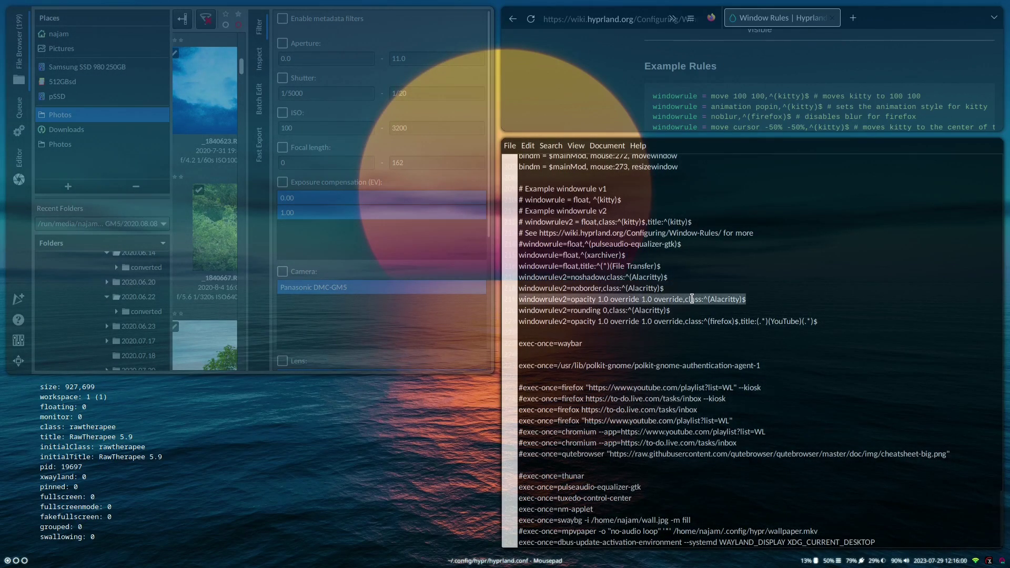
left_click(826, 318)
key("Return")
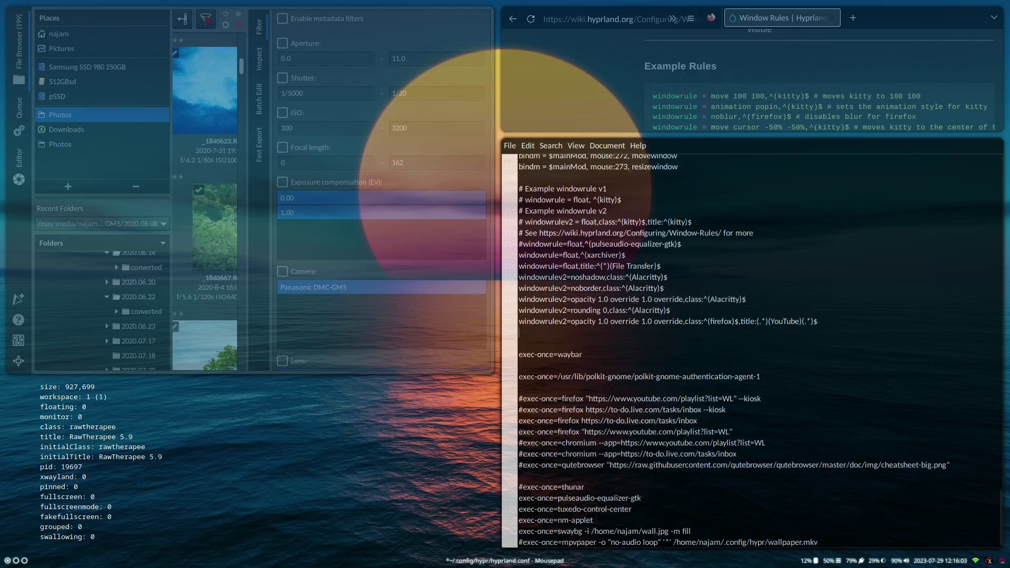
key("ctrl+v")
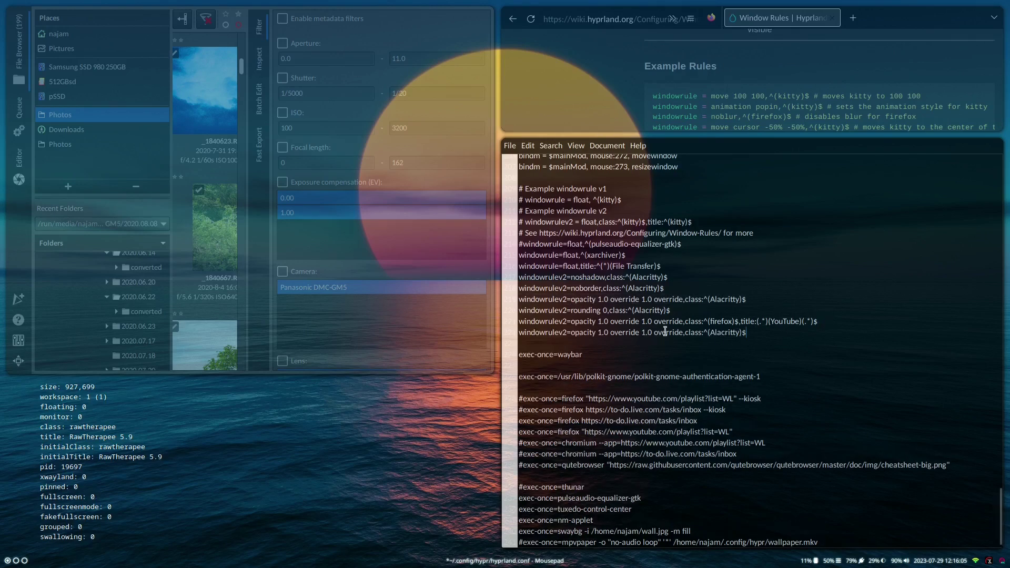
double_click(720, 332)
type("rawtherapee")
key("ctrl+s")
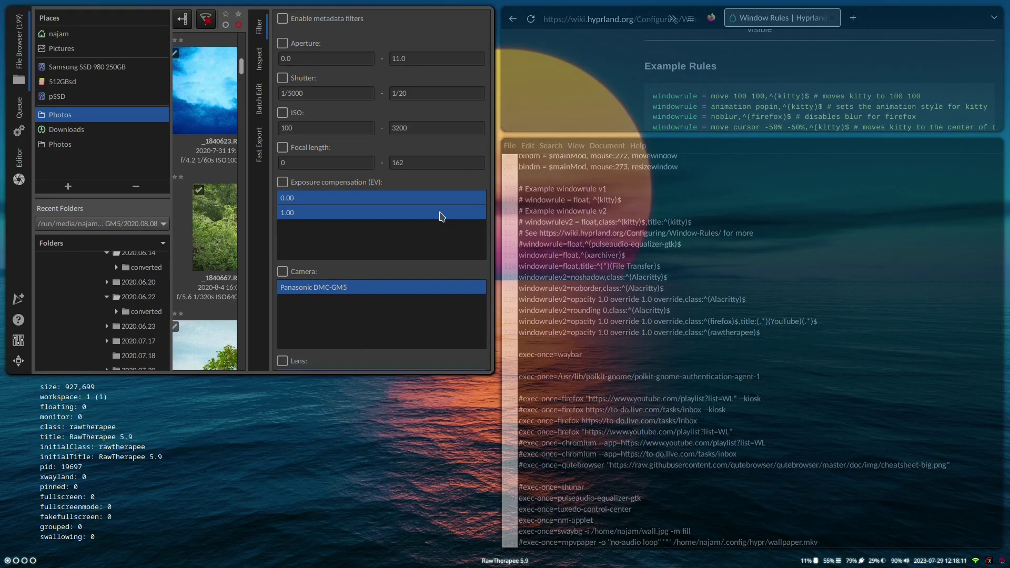
Step: Switch to workspace 4 with the two Firefox windows
key("super+4")
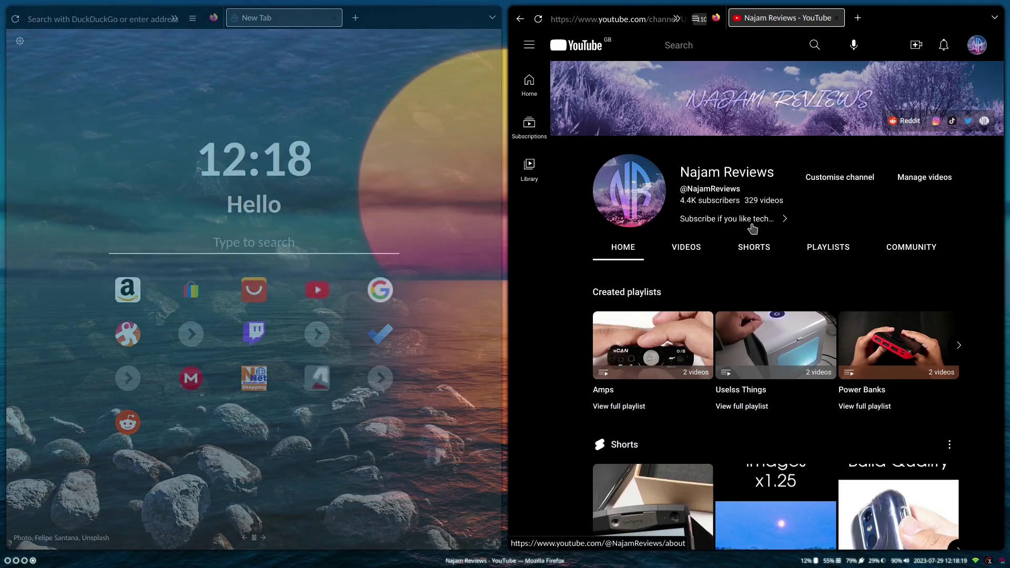
Step: Return to workspace 1 and highlight the Firefox rule's opacity override and YouTube title match
key("super+1")
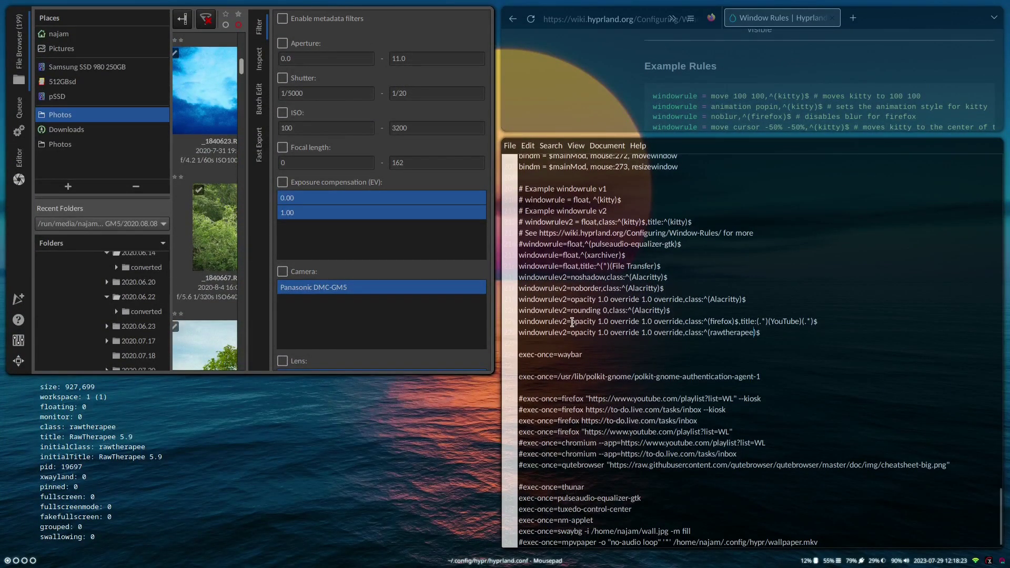
left_click_drag(572, 321, 685, 322)
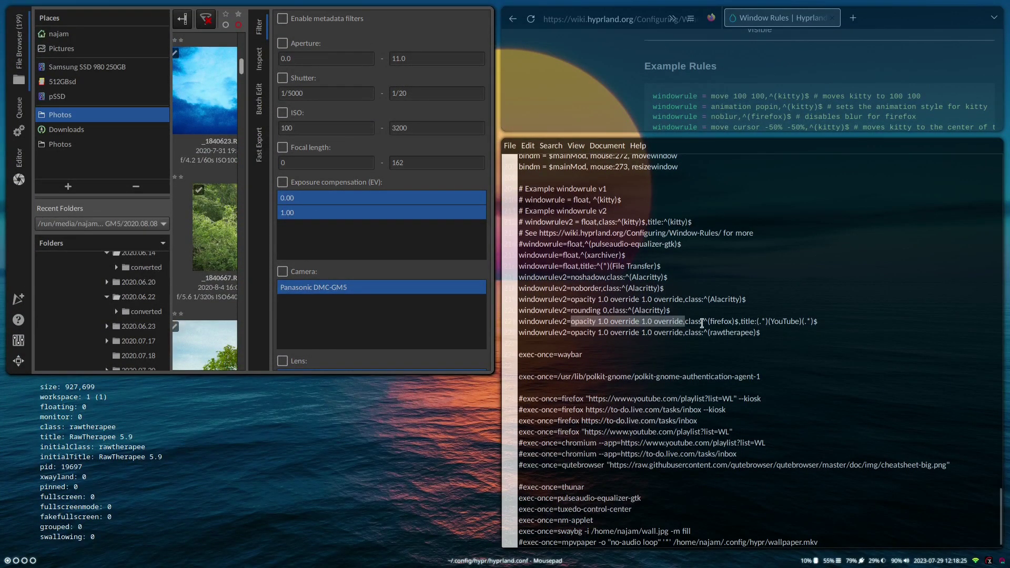
left_click_drag(771, 322, 802, 321)
left_click(789, 322)
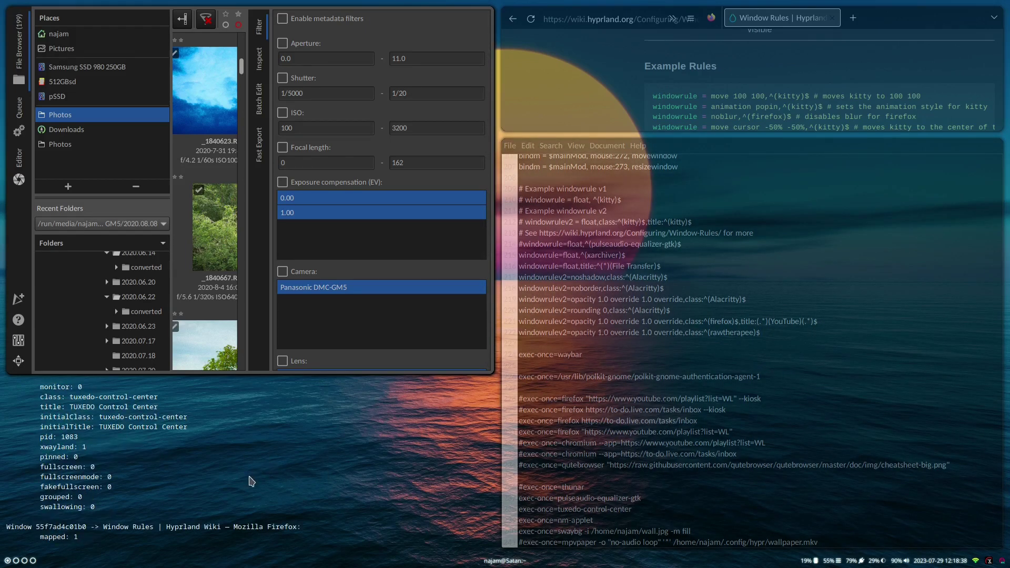
Step: Interrupt the terminal output and run neofetch to show the system summary
key("ctrl+c")
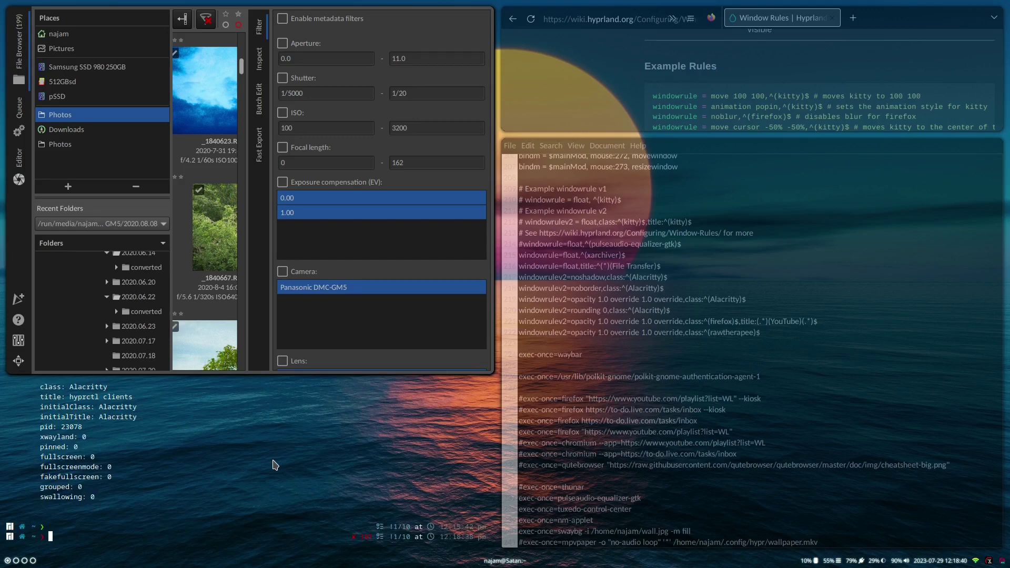
type("neo")
key("Right")
key("Return")
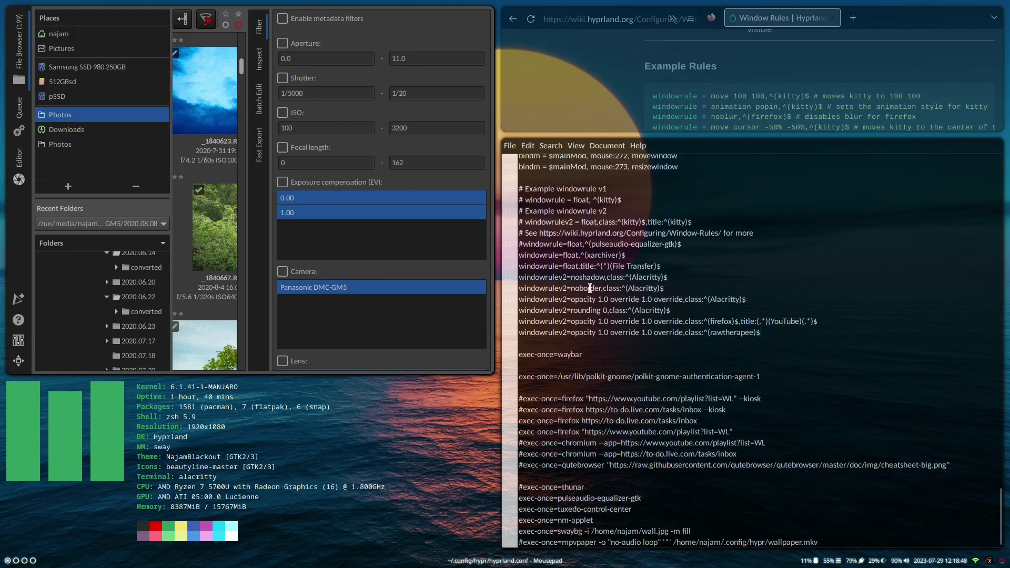
Step: Highlight the Alacritty noborder, noshadow and rounding 0 rules in hyprland.conf
double_click(572, 289)
left_click_drag(569, 277, 632, 273)
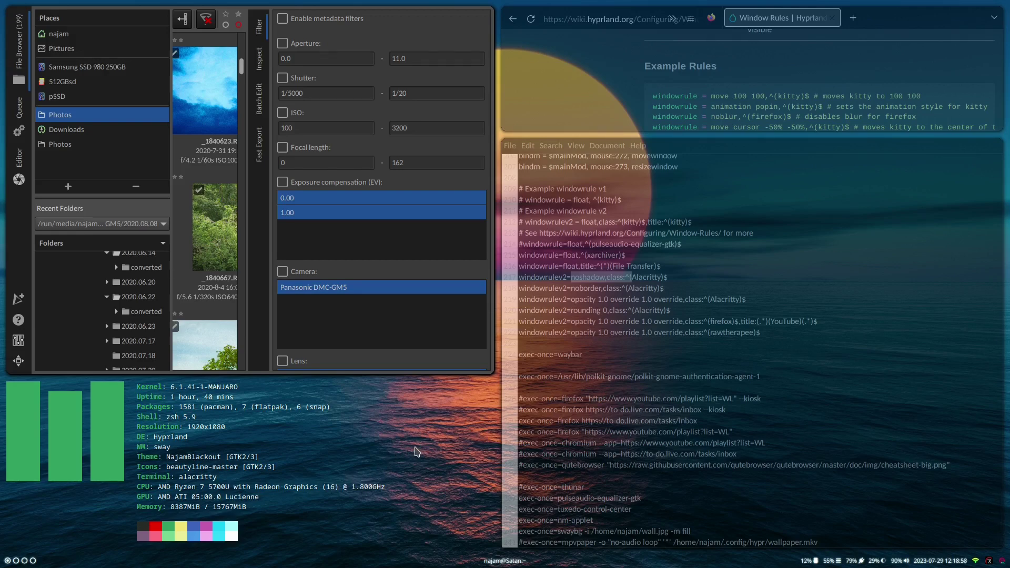
scroll(213, 485, "up", 1)
scroll(372, 438, "up", 5)
scroll(272, 452, "down", 5)
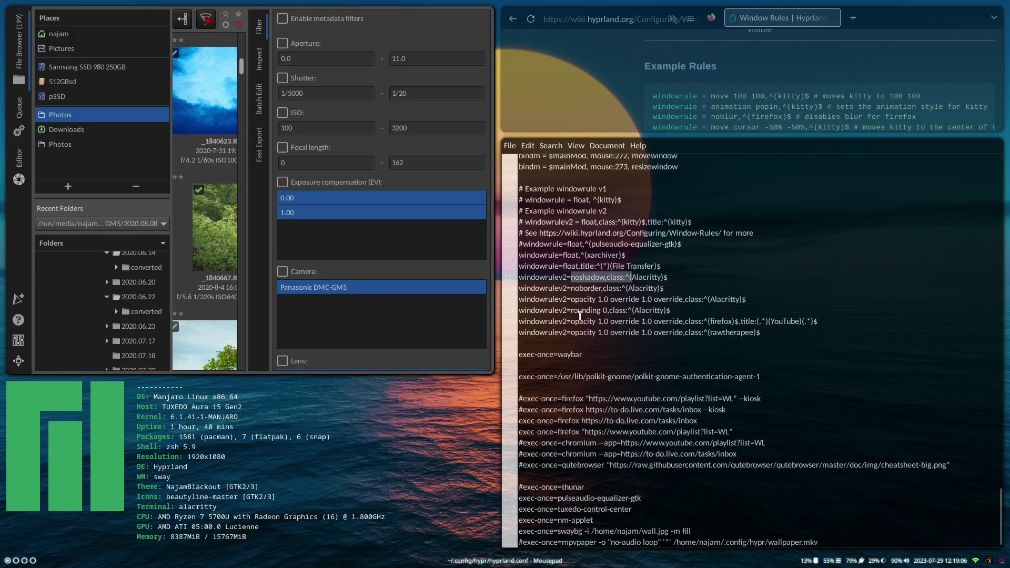
left_click_drag(571, 311, 609, 305)
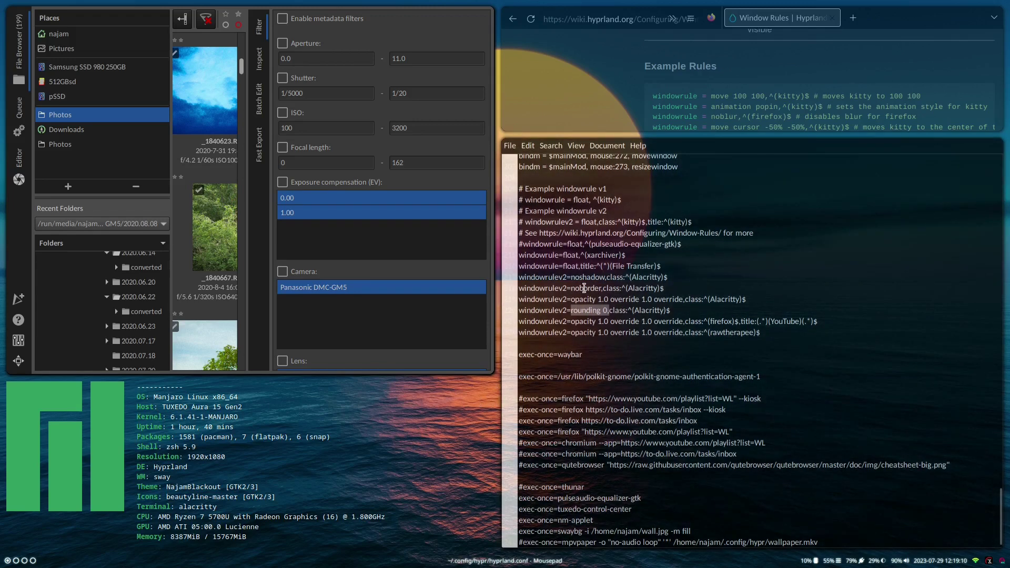
Step: Prefix the windowrulev2=noshadow Alacritty line with # and save the config
left_click(585, 279)
key("Home")
type("#")
key("ctrl+s")
left_click_drag(570, 298, 688, 299)
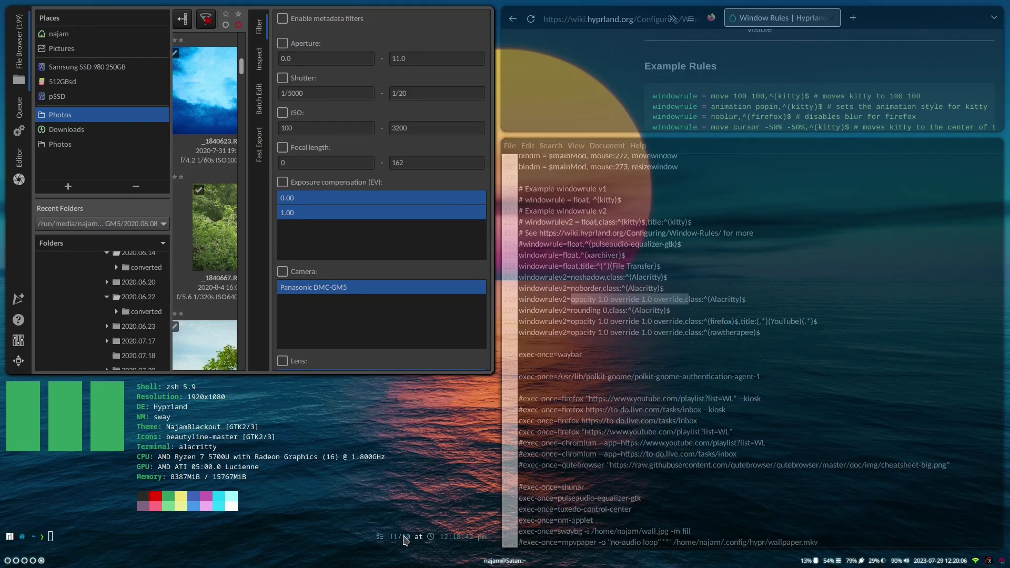
Step: On empty workspace 5, run neofetch in a new terminal, float and move it, then re-tile it
key("super+5")
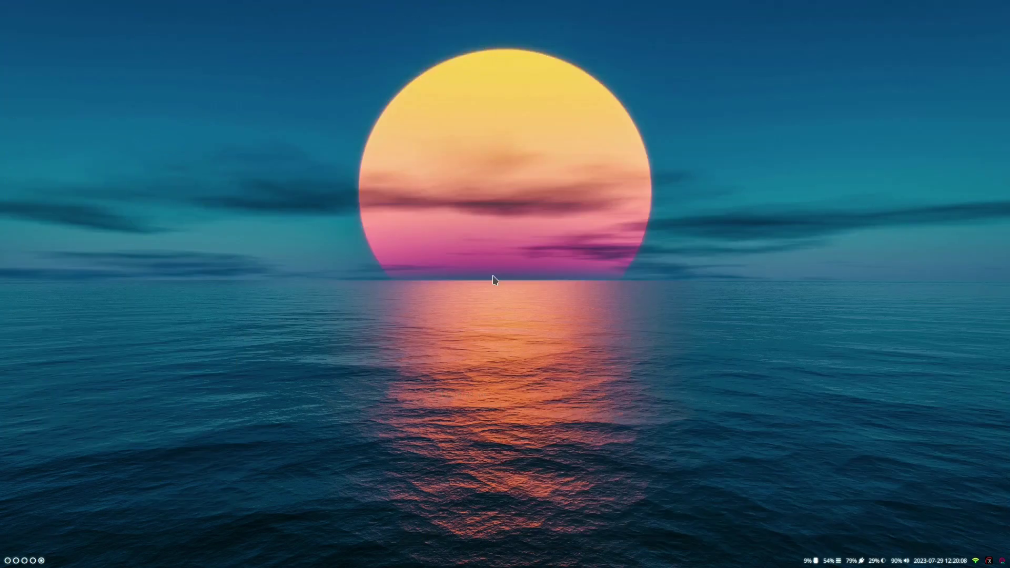
key("super+Return")
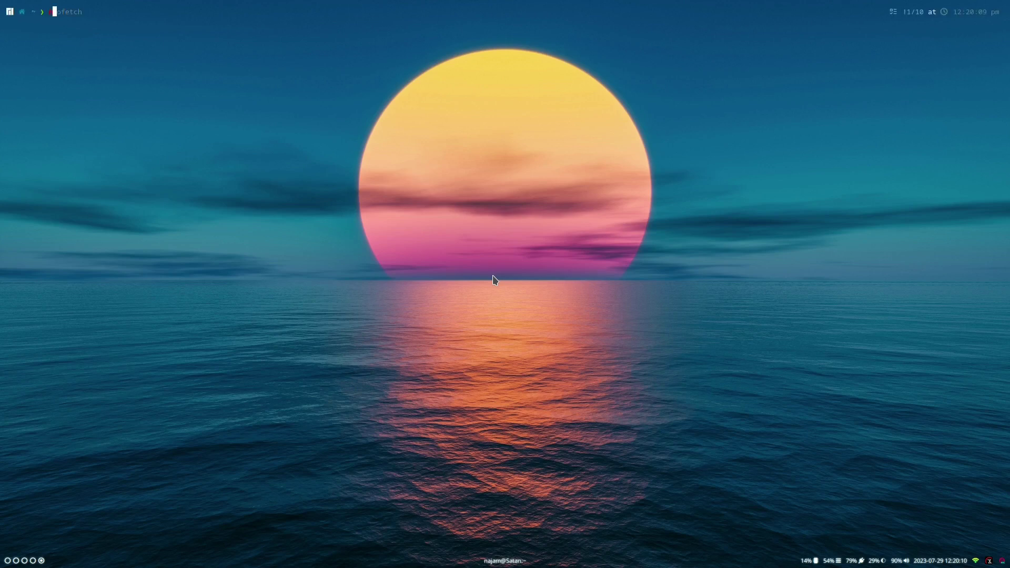
type("neofetch")
key("Return")
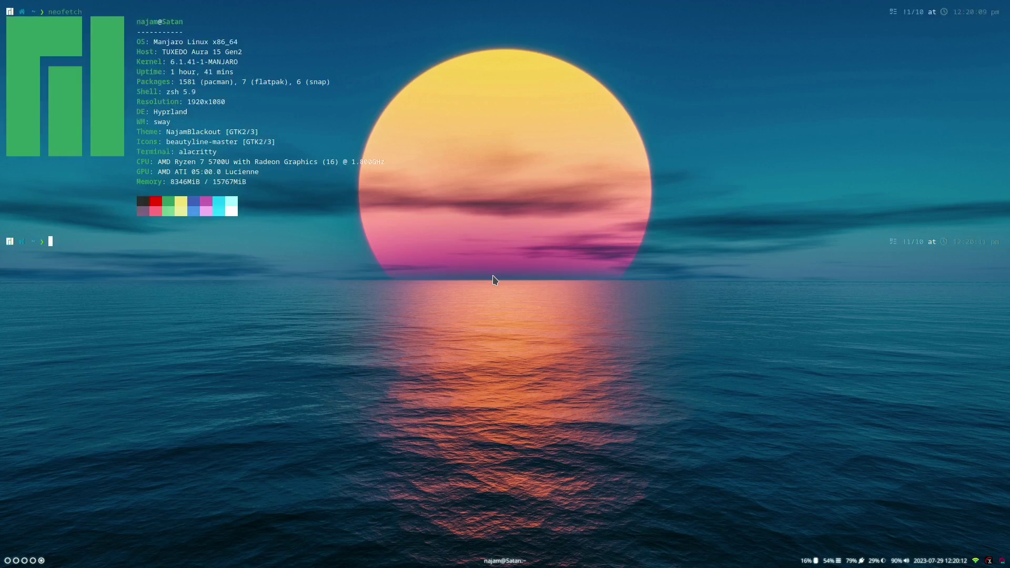
left_click_drag(423, 294, 516, 342)
key("super+v")
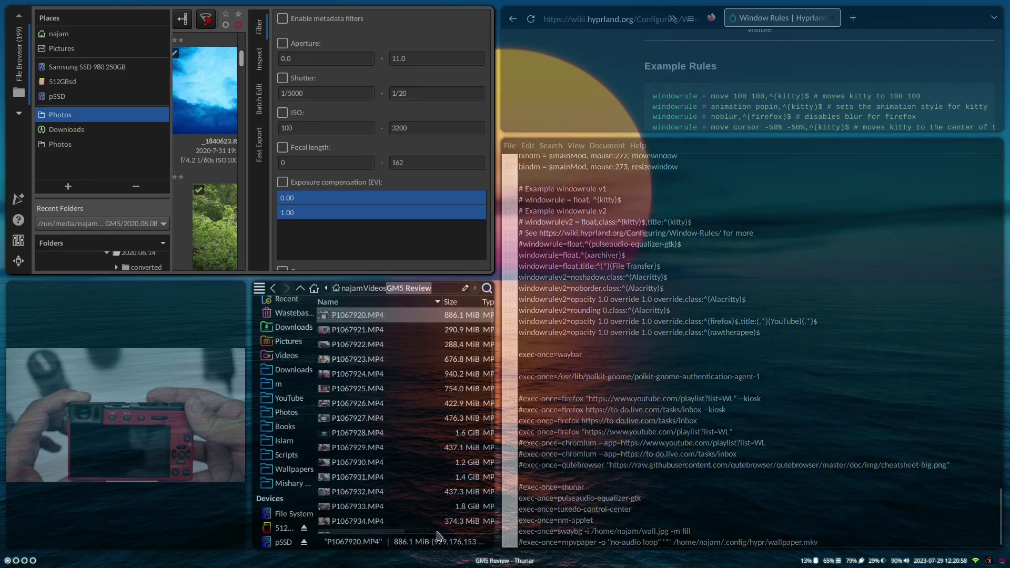
Step: Run hyprctl clients in a new terminal and scroll up to the mpv entry's class: mpv
key("super+Return")
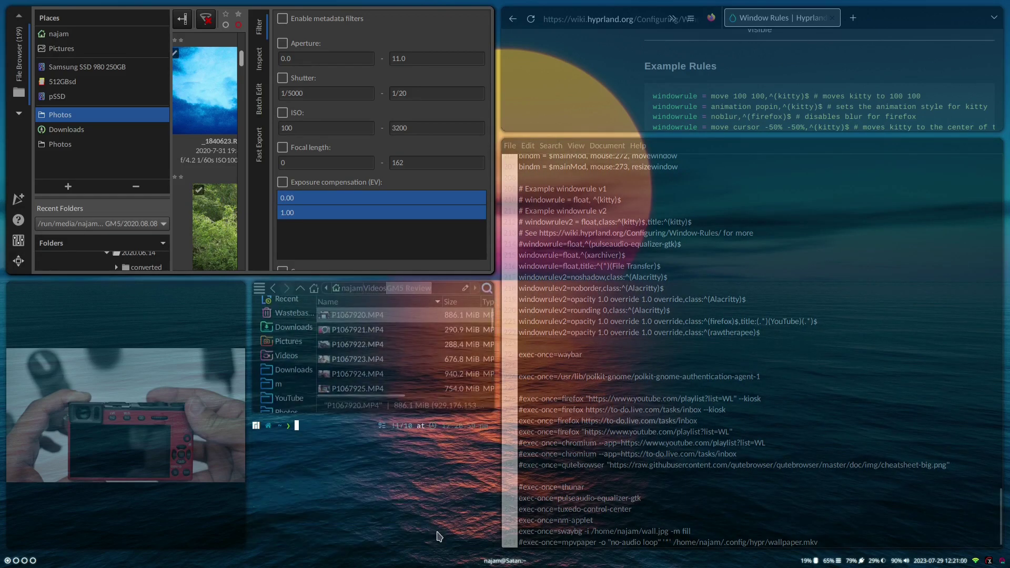
type("hy")
key("Right")
key("Return")
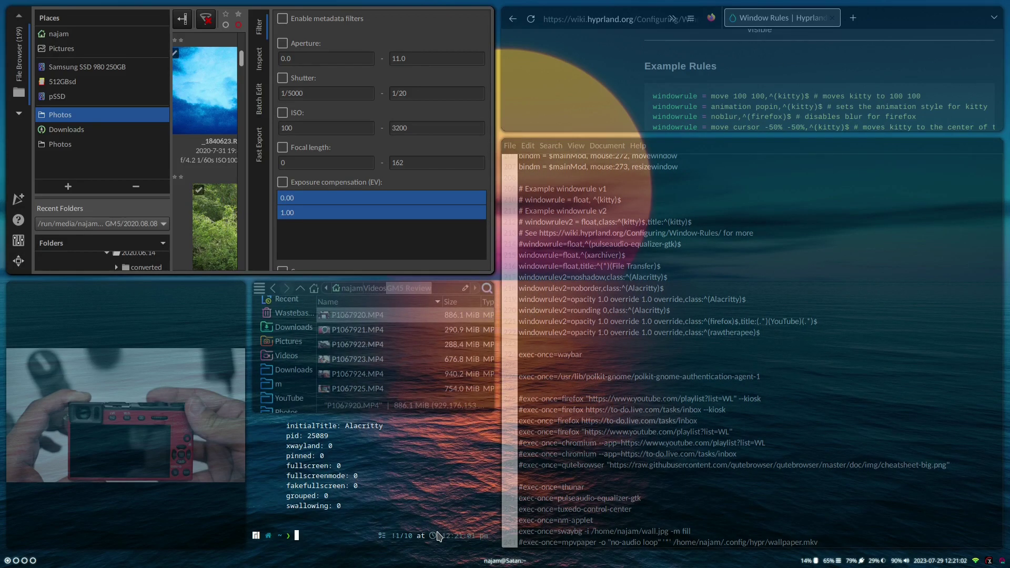
key("Up")
key("Return")
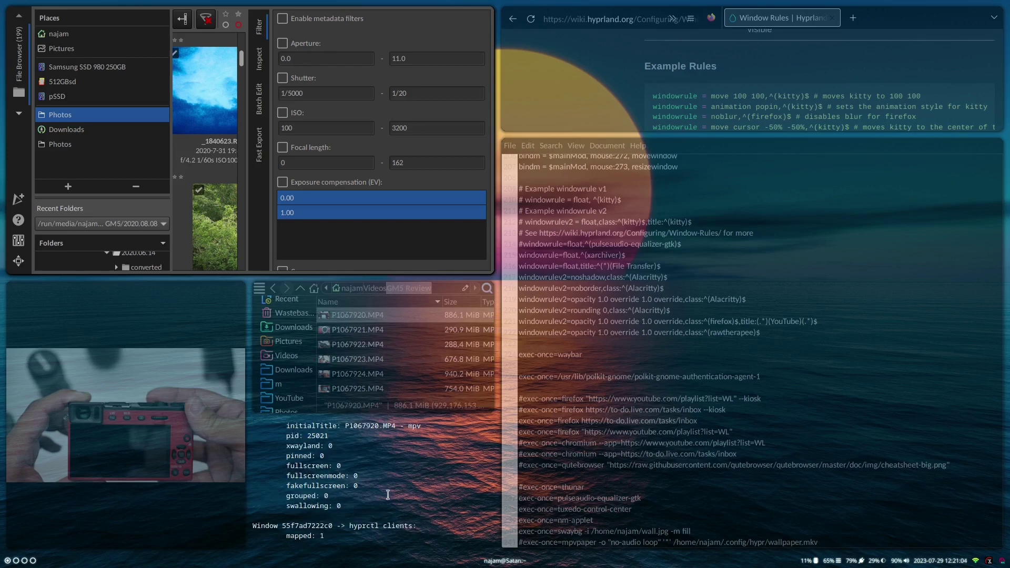
scroll(362, 448, "up", 1)
scroll(377, 460, "up", 1)
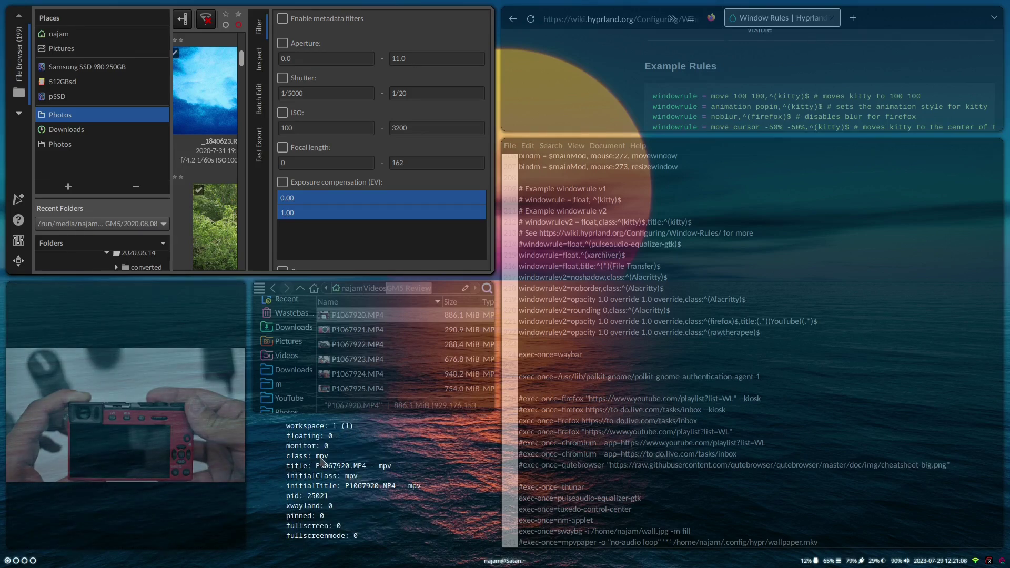
Step: Duplicate the rawtherapee opacity rule, change its class to mpv, and save hyprland.conf
triple_click(703, 330)
left_click(775, 333)
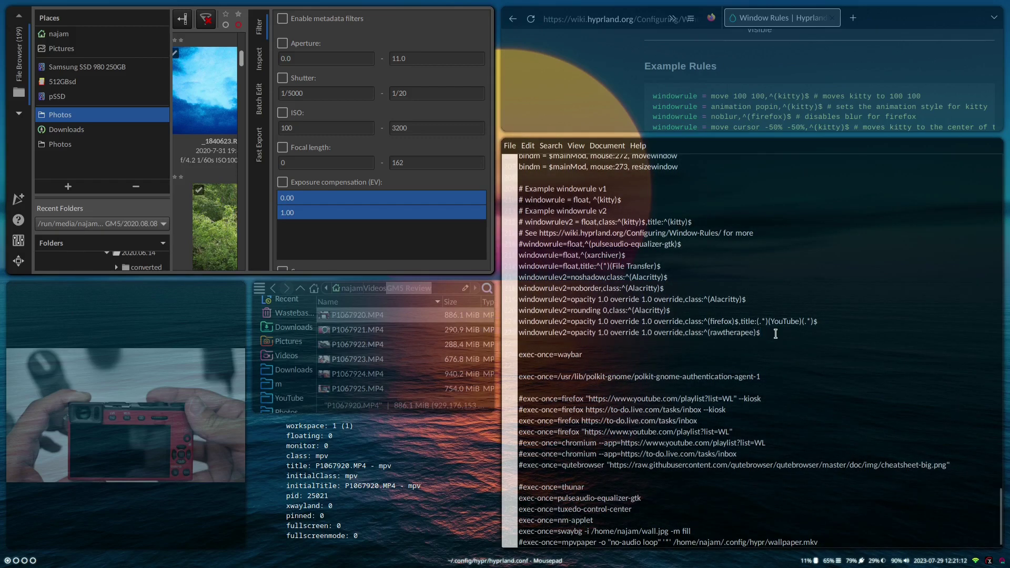
key("Return")
key("ctrl+v")
double_click(742, 347)
type("mp")
type("v")
key("ctrl+s")
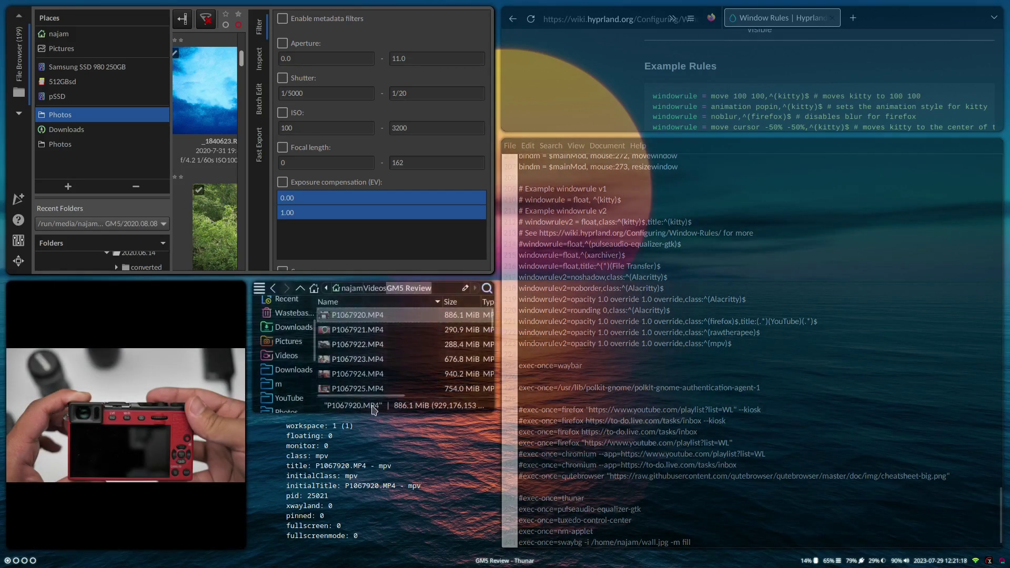
mouse_move(149, 449)
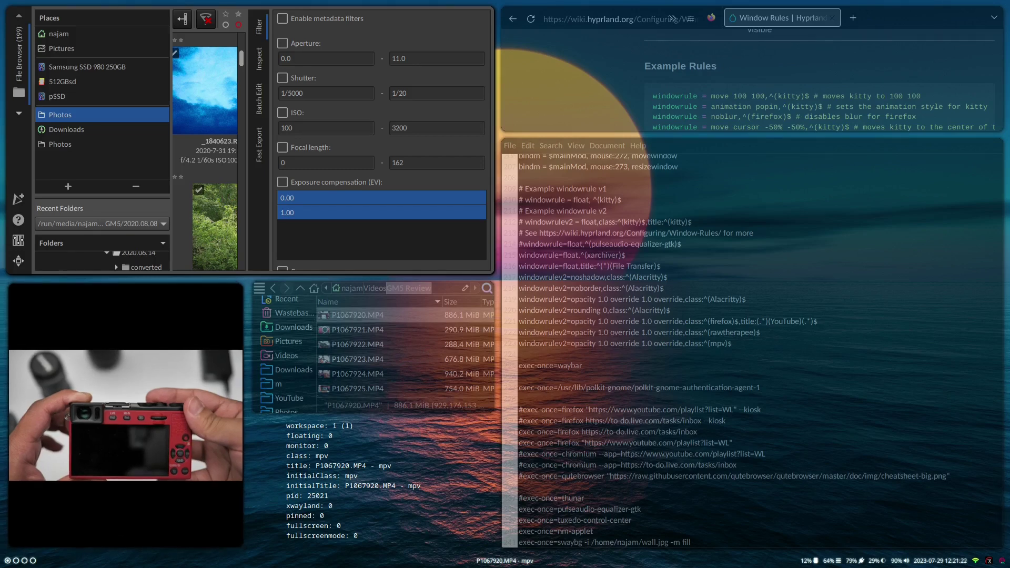
Step: Float the mpv window, make it narrower, and move it back to the screen centre
left_click_drag(125, 415, 254, 475)
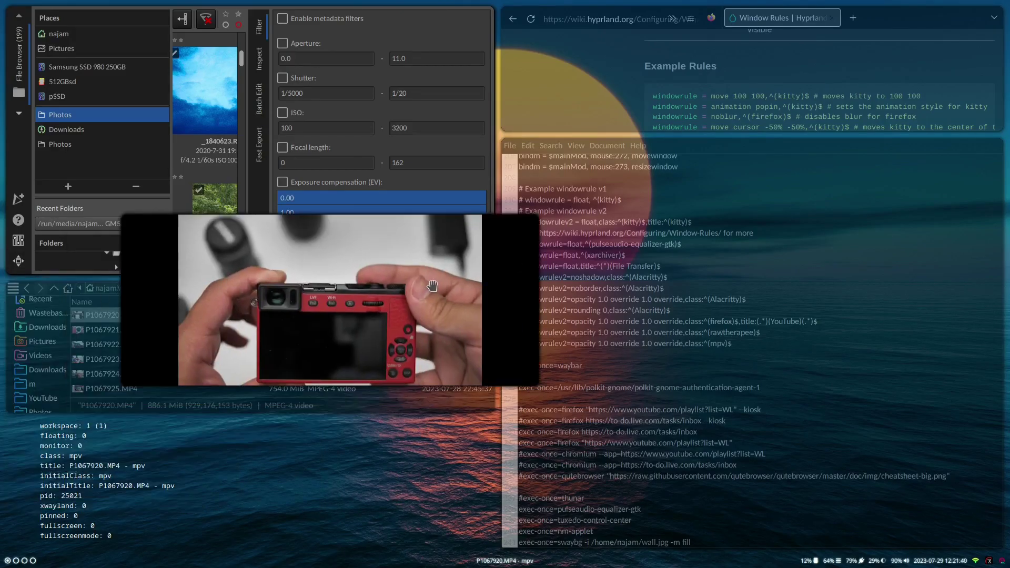
left_click_drag(525, 373, 406, 378)
mouse_move(379, 382)
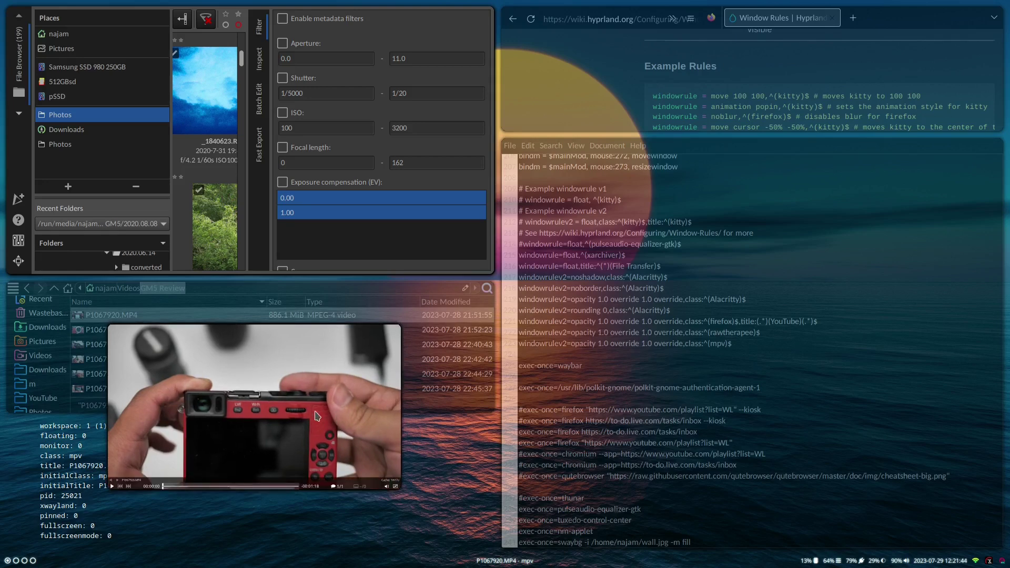
left_click_drag(240, 408, 199, 453)
key("super+p")
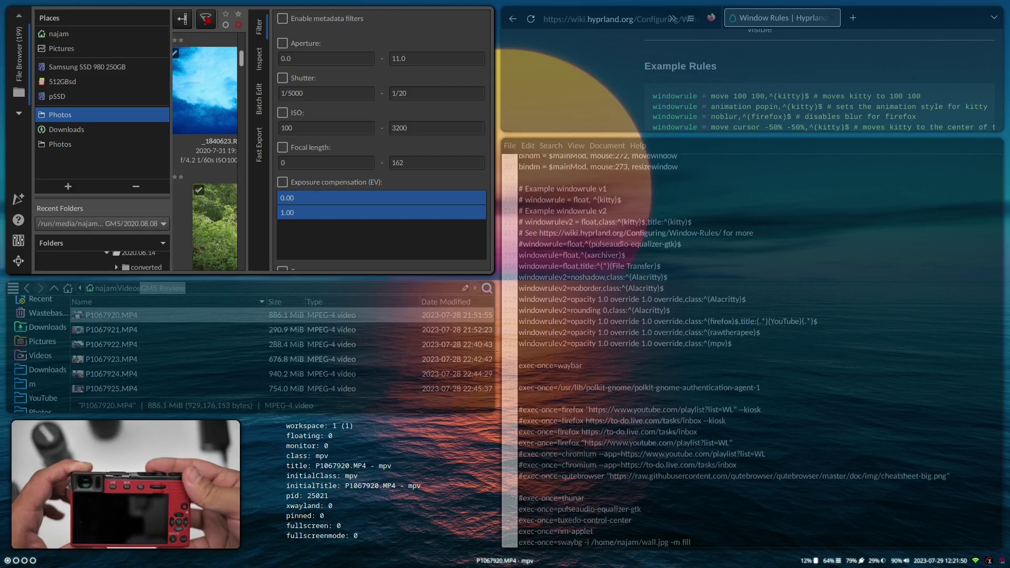
left_click_drag(124, 457, 625, 343)
Step: Toggle the mpv window's floating state and move it left off the editor
key("super+v")
key("super+v")
mouse_move(620, 350)
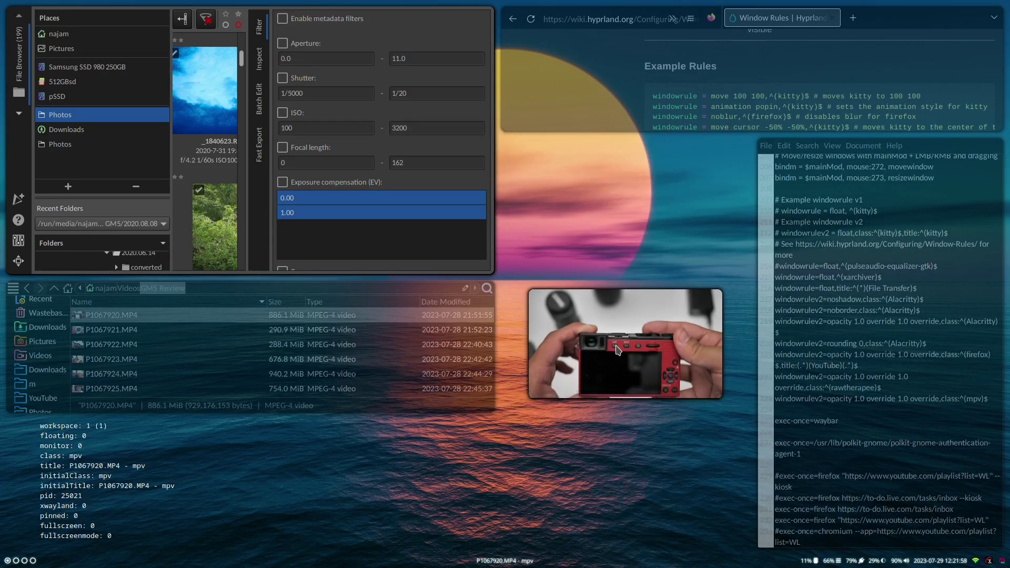
key("super+v")
key("super+shift+Left")
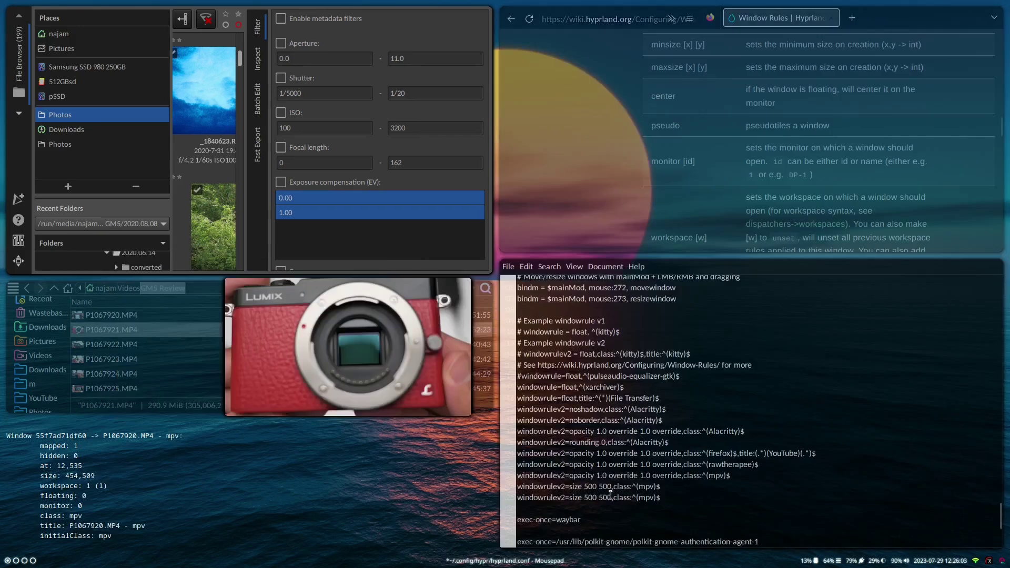
Step: Change the new mpv rule to pseudo and save hyprland.conf
left_click_drag(611, 497, 571, 497)
type("pseudo")
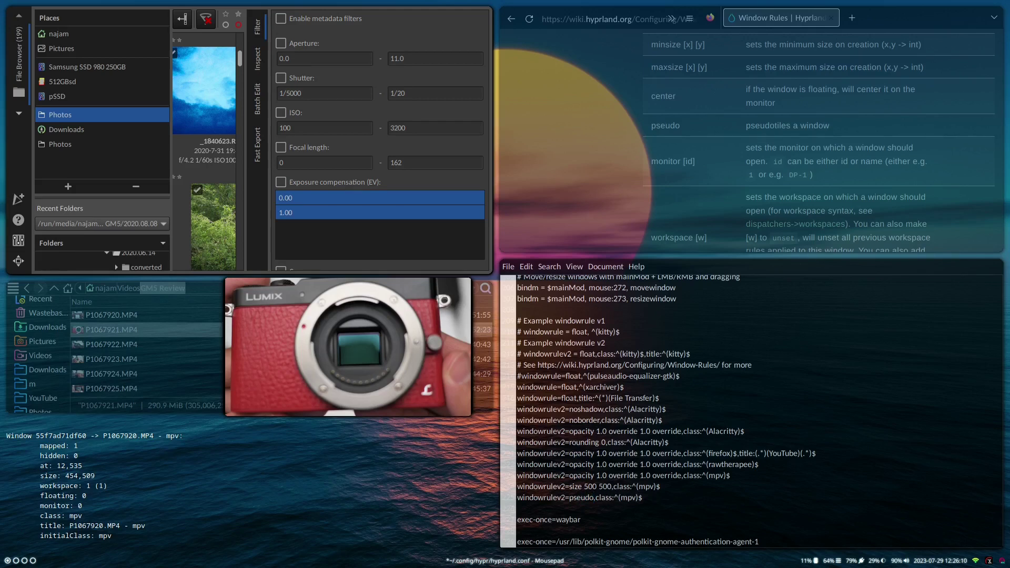
key("ctrl+s")
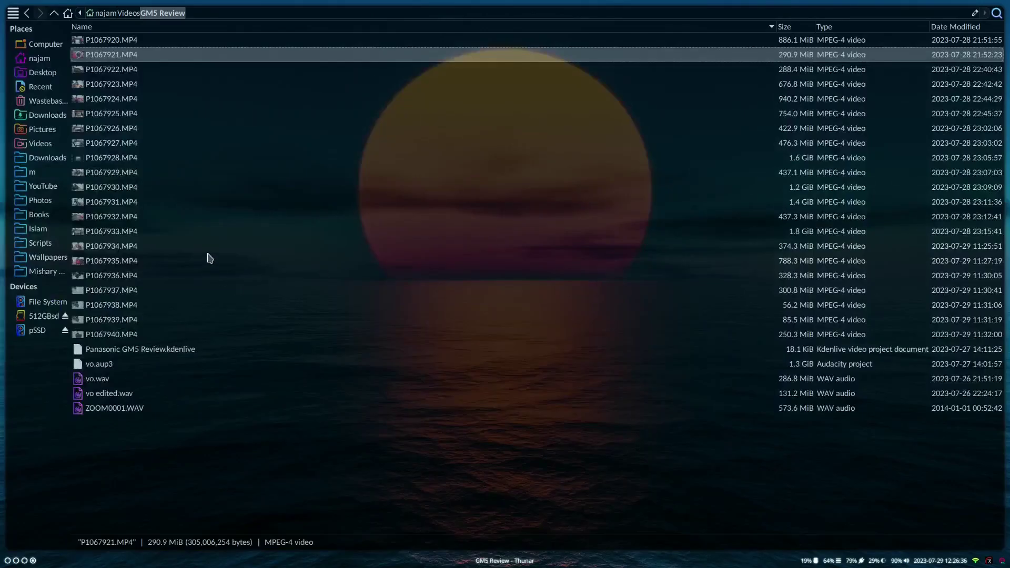
Step: Test the mpv rules on P1067935.MP4, then return to the config workspace
left_click(209, 260)
double_click(208, 255)
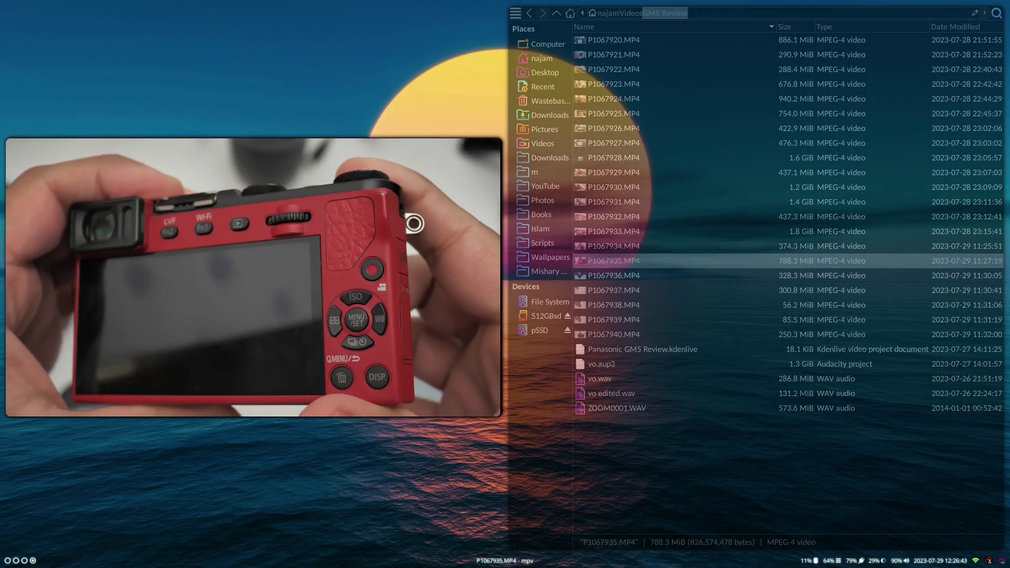
key("q")
key("super+1")
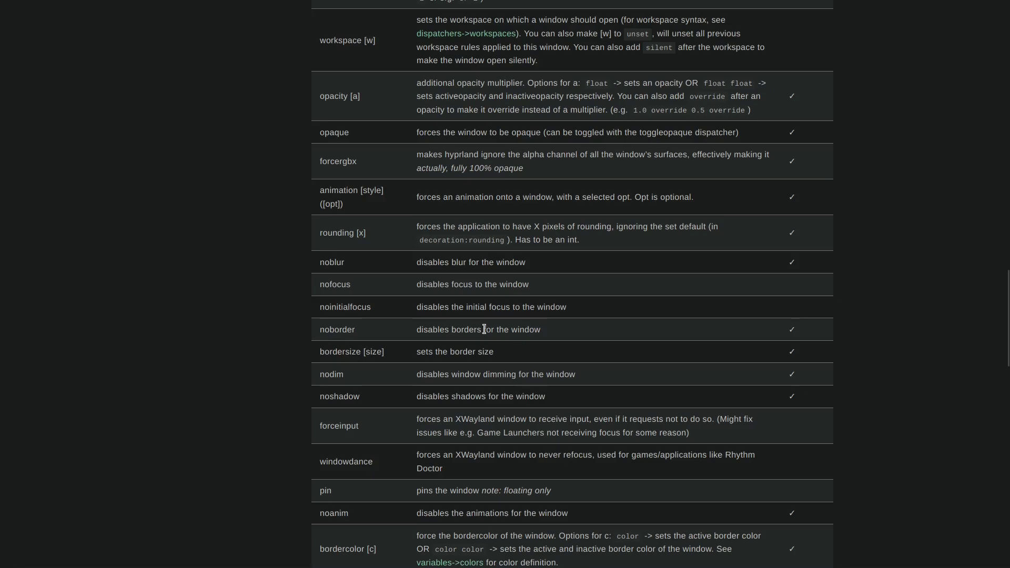
key("super+f")
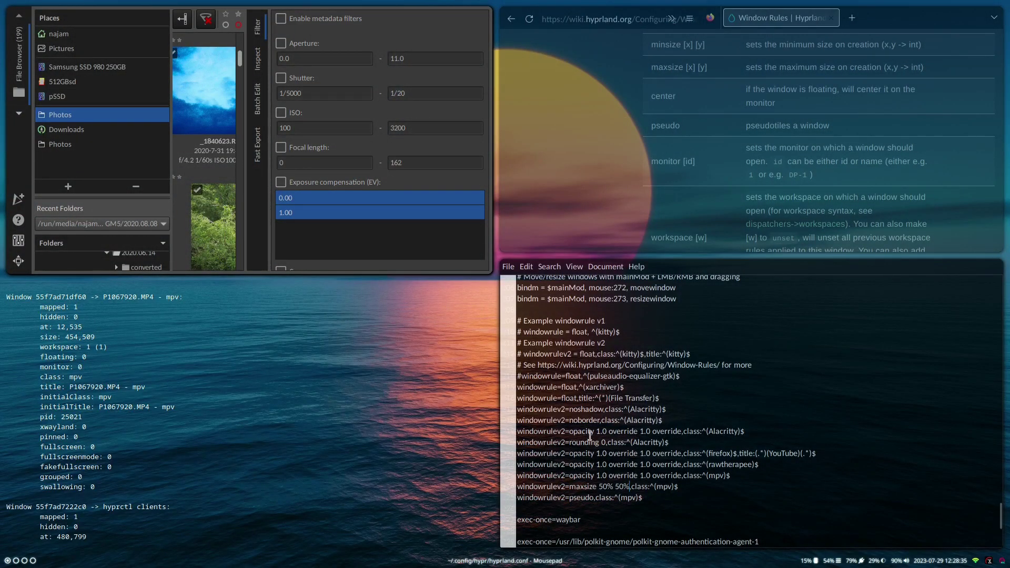
Step: Duplicate the Alacritty noshadow rule and change its class to mpv
triple_click(588, 409)
key("ctrl+c")
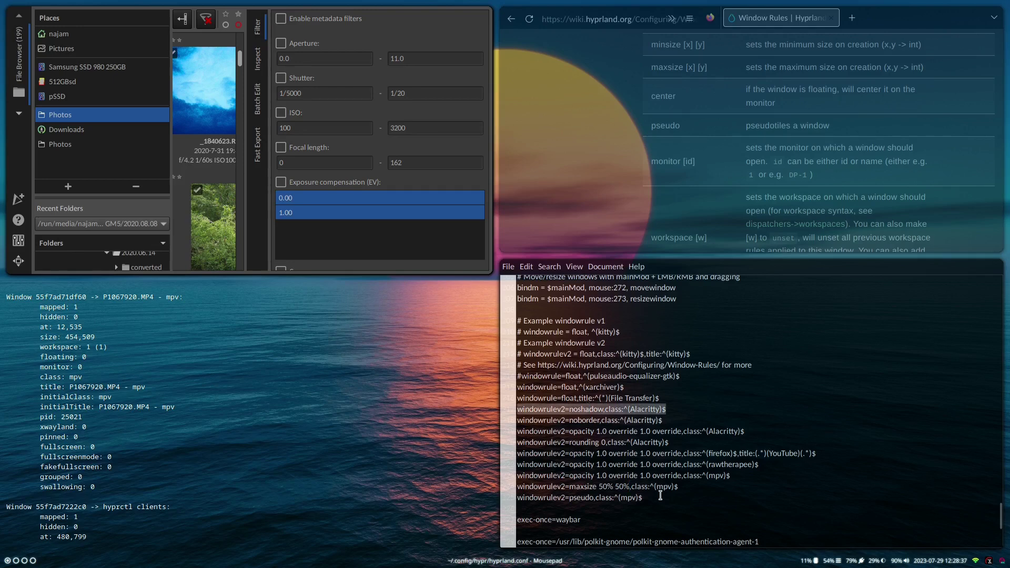
left_click(660, 497)
key("Return")
key("ctrl+v")
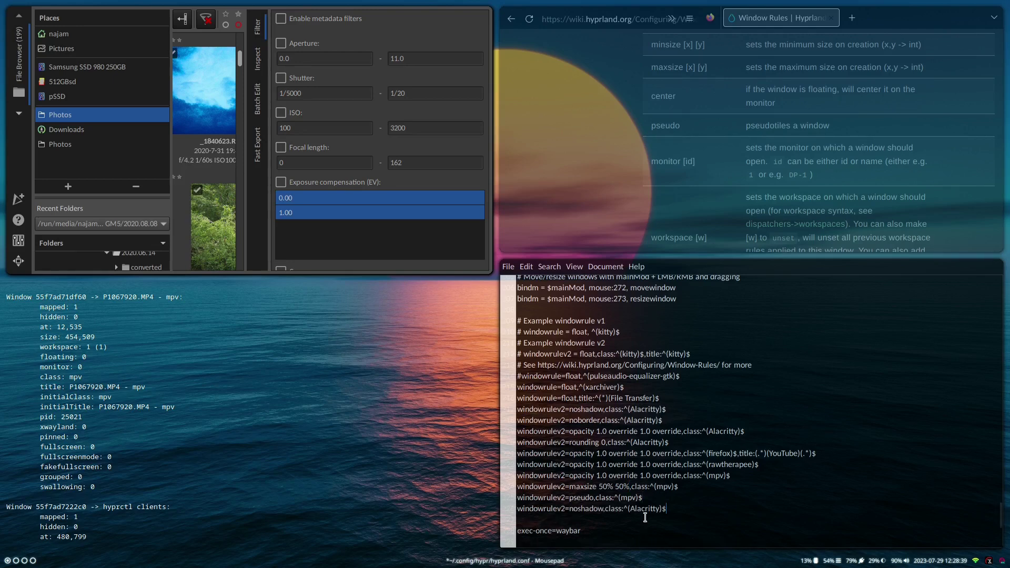
double_click(643, 509)
type("mpv")
Step: Play P1067936.MP4 in mpv to check the rules, then close it and return to the config
key("super+3")
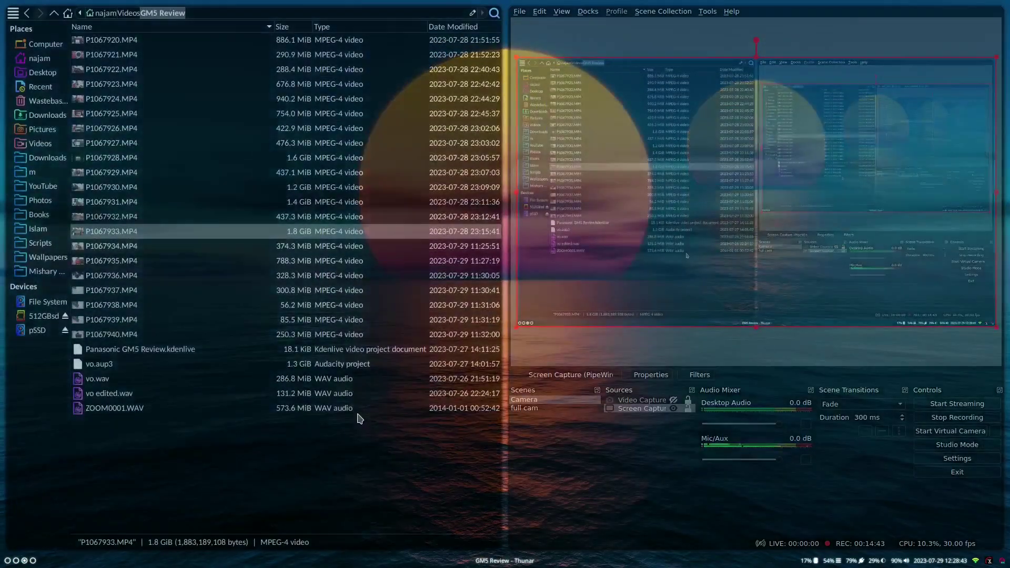
key("super+shift+4")
left_click(152, 280)
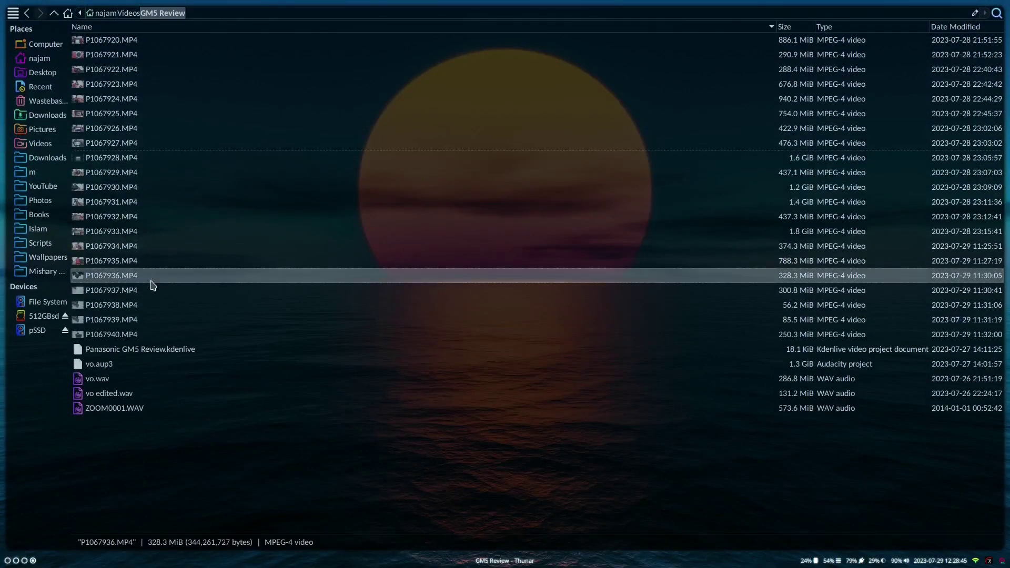
double_click(153, 280)
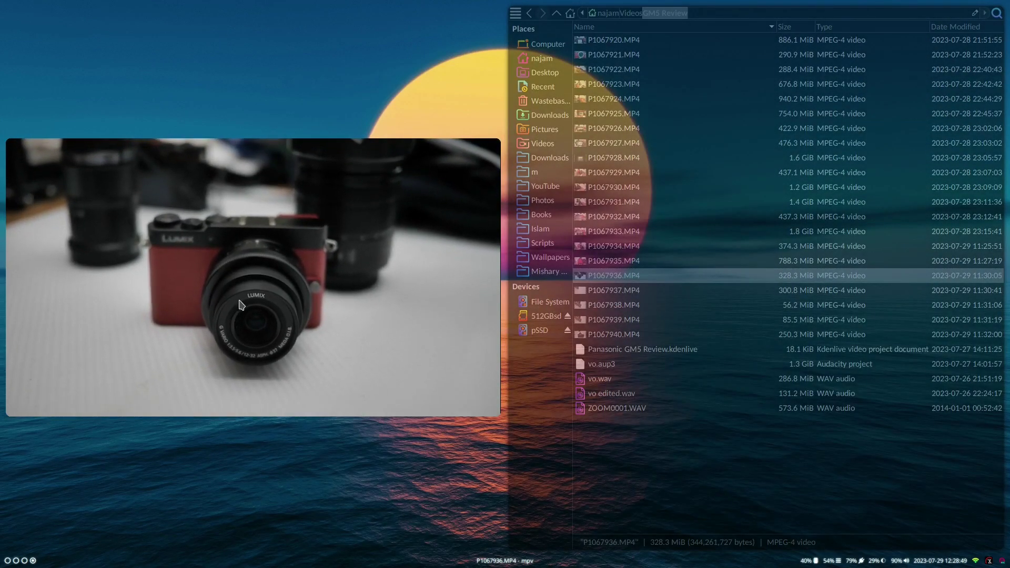
key("space")
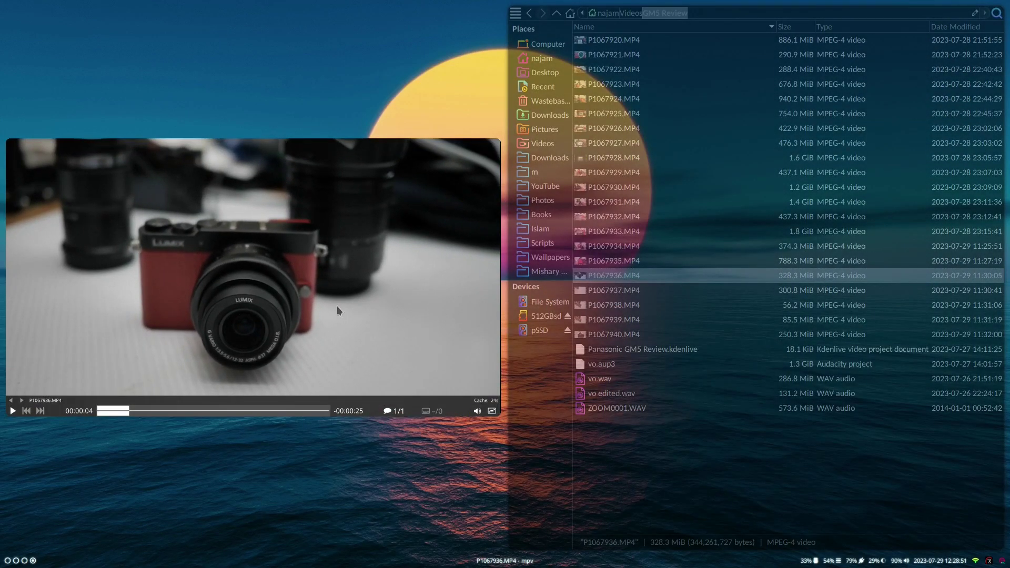
key("q")
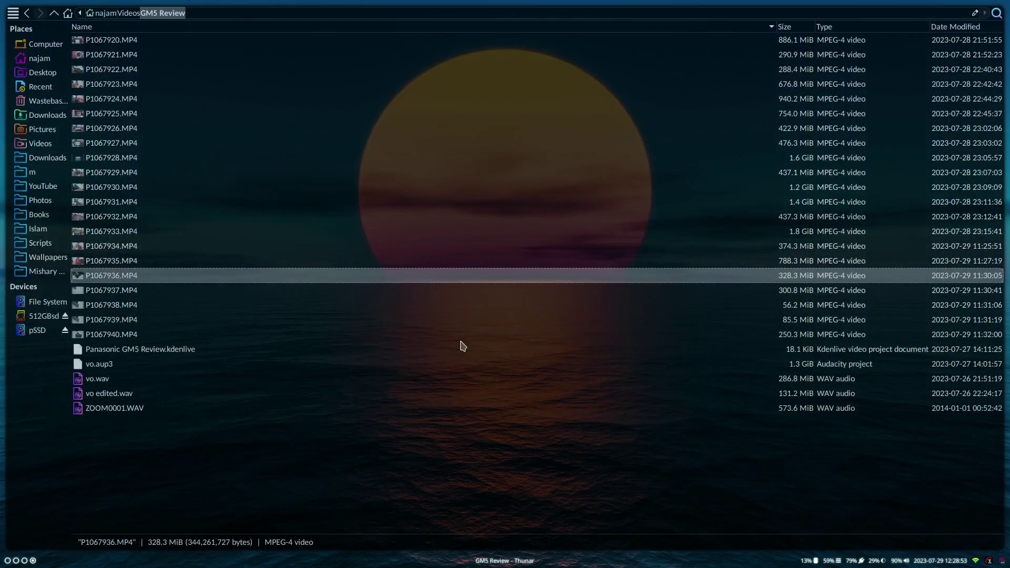
key("super+1")
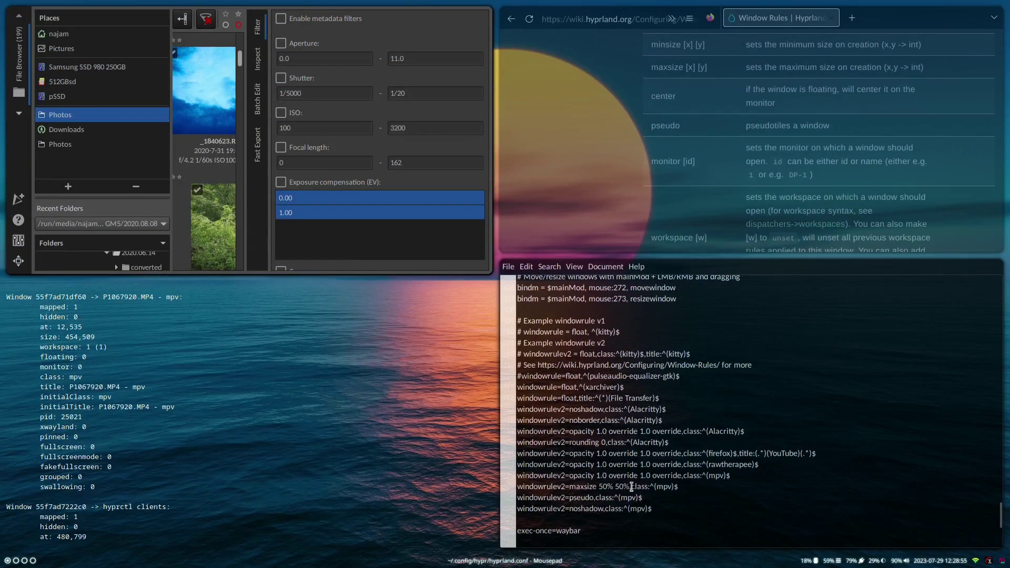
Step: Delete the mpv maxsize 50% 50% rule and save hyprland.conf
triple_click(630, 487)
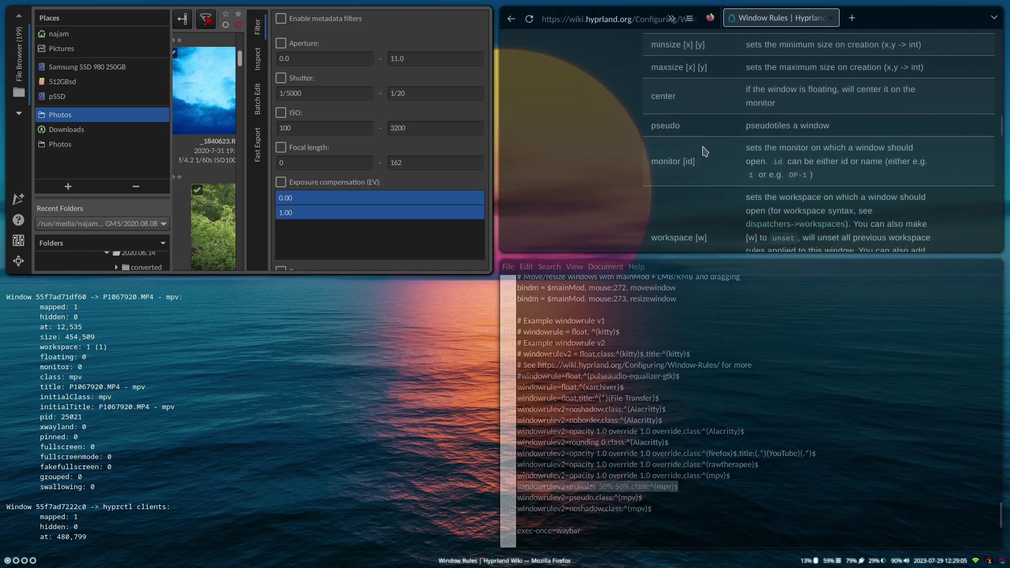
scroll(733, 149, "up", 4)
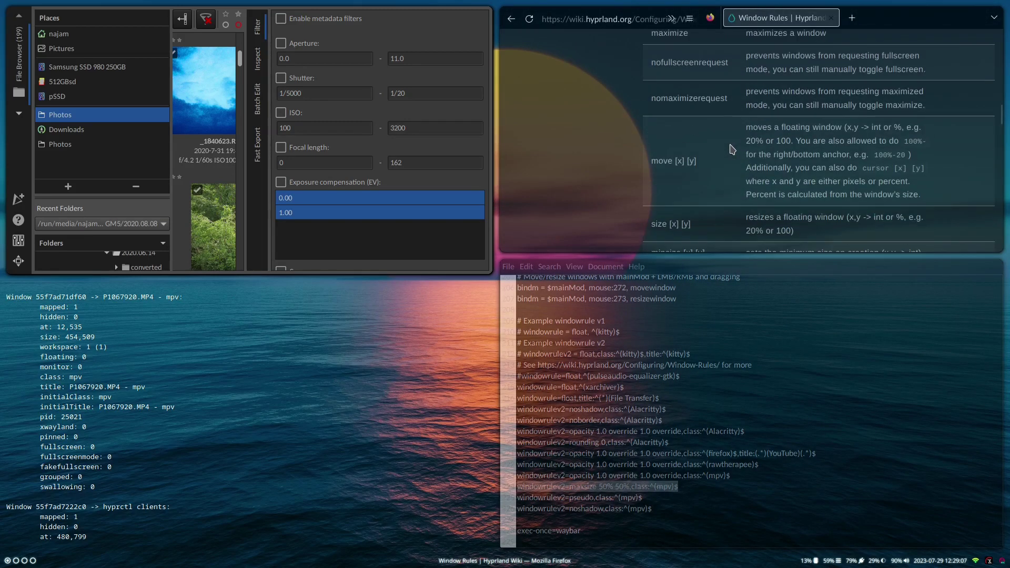
scroll(741, 142, "up", 2)
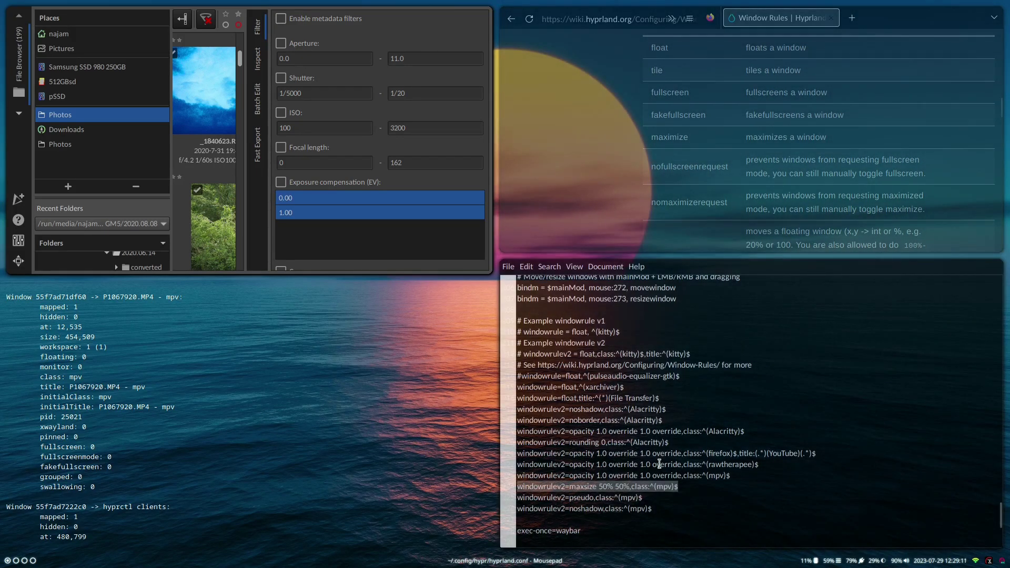
key("BackSpace")
key("BackSpace")
key("ctrl+s")
Step: Duplicate the Alacritty noborder rule below the mpv noshadow rule and change its class to mpv
triple_click(598, 421)
key("ctrl+c")
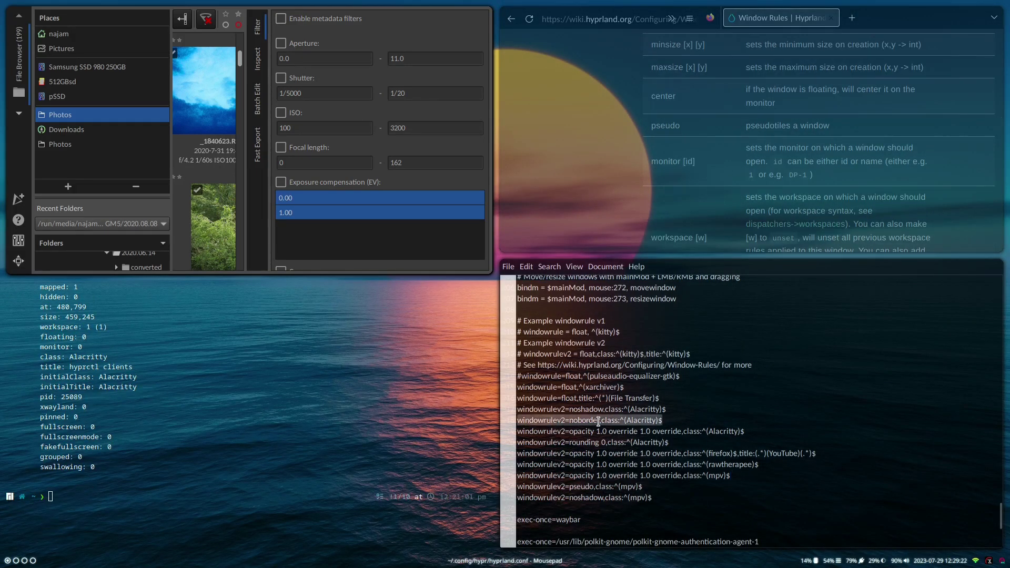
left_click(666, 497)
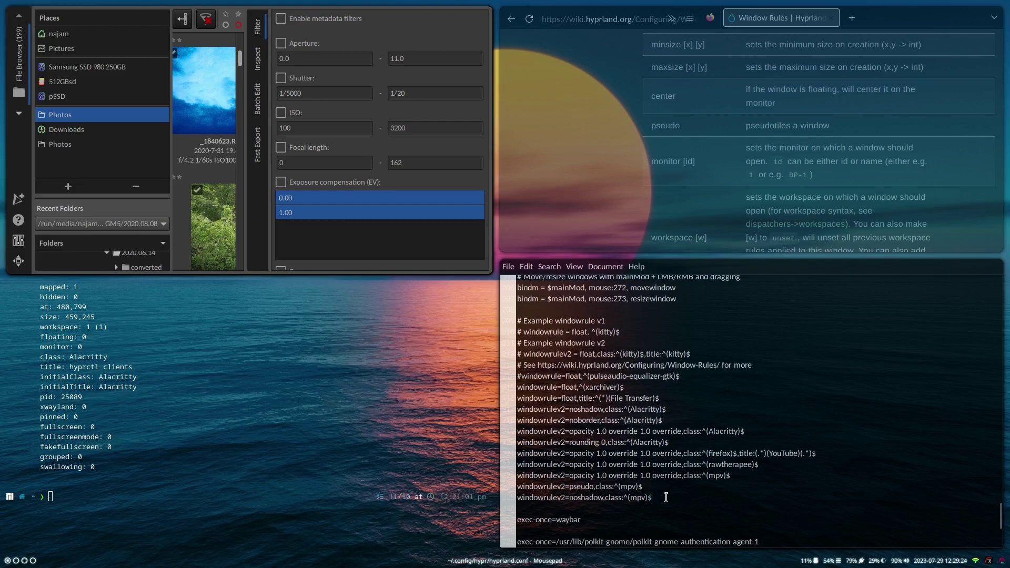
key("Return")
key("ctrl+v")
double_click(649, 508)
type("m")
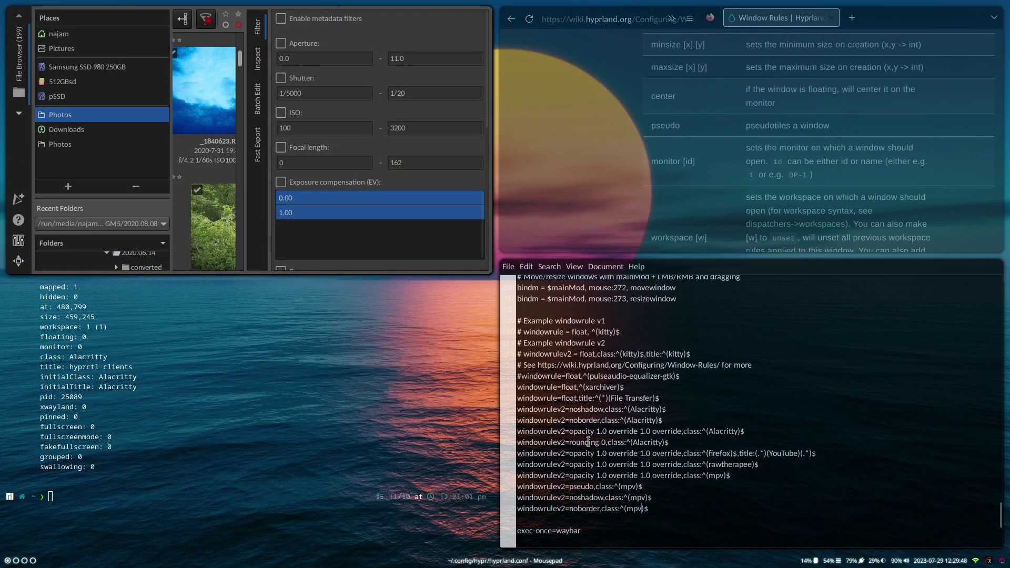
Step: Duplicate the Alacritty rounding 0 rule, change its class to mpv, and save
triple_click(588, 441)
key("ctrl+c")
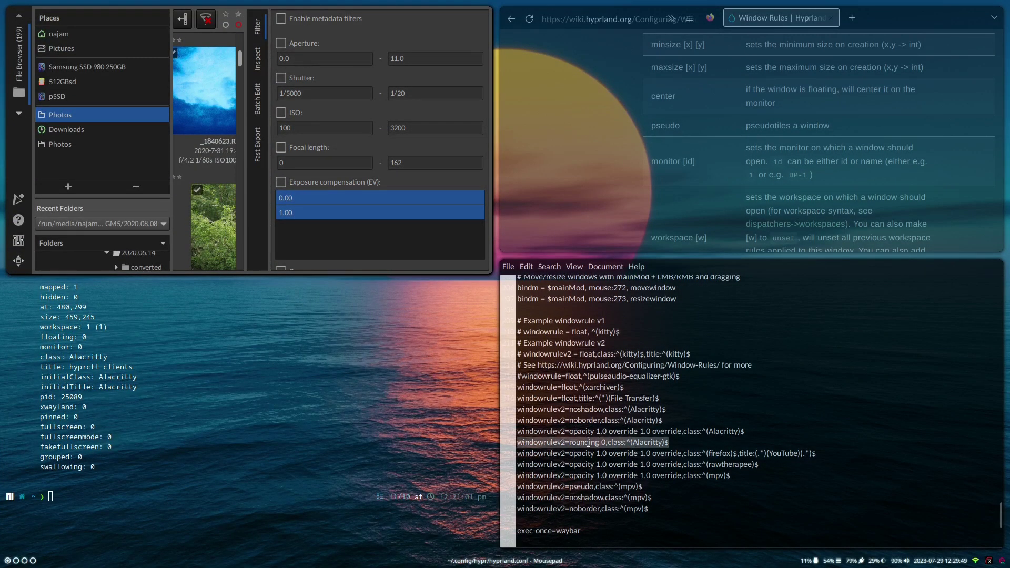
left_click(654, 509)
key("Return")
key("ctrl+v")
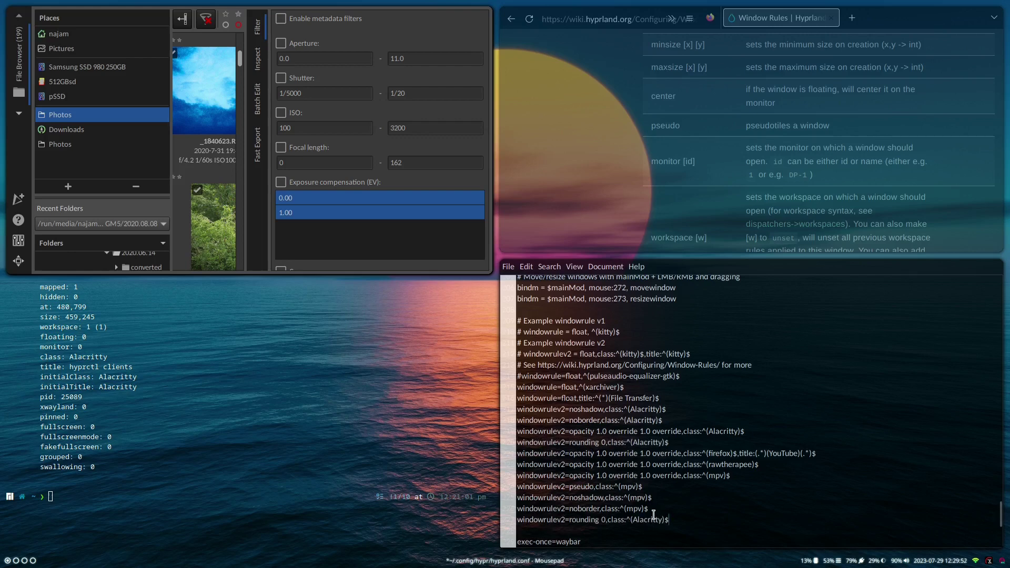
double_click(654, 519)
type("mpv")
key("ctrl+s")
Step: Test the mpv rules by playing P1067935.MP4 and closing it
key("super+4")
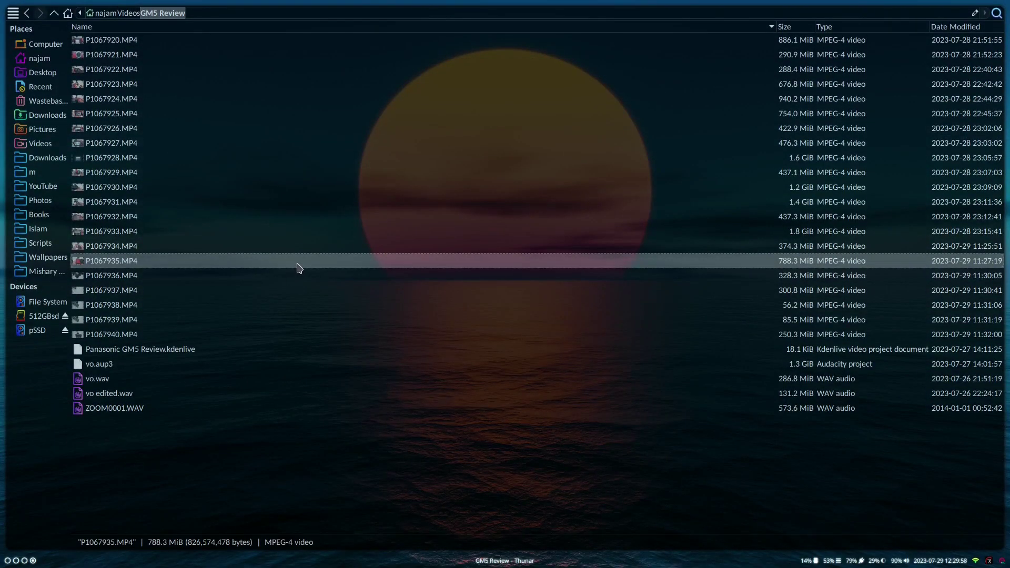
double_click(297, 261)
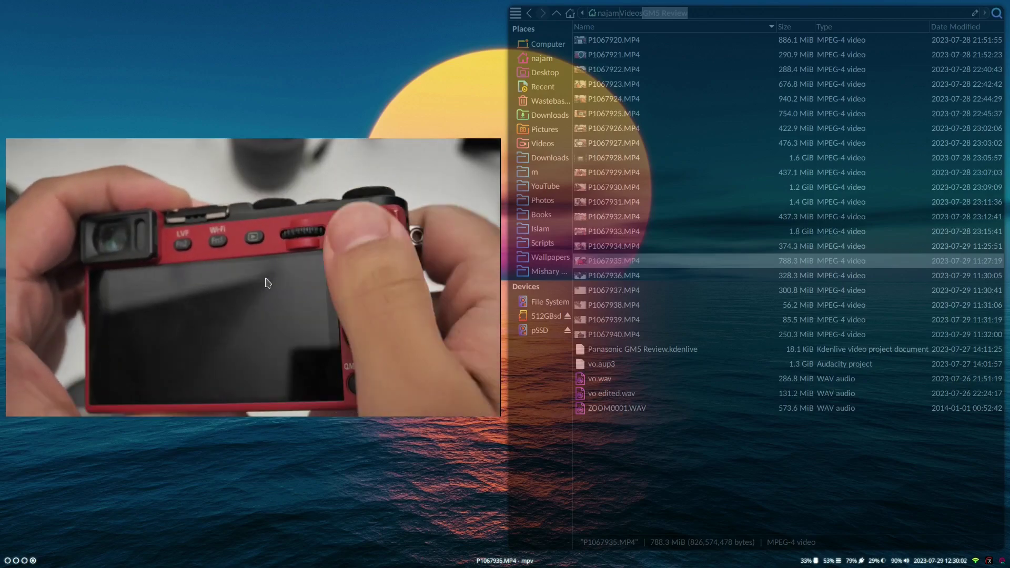
key("q")
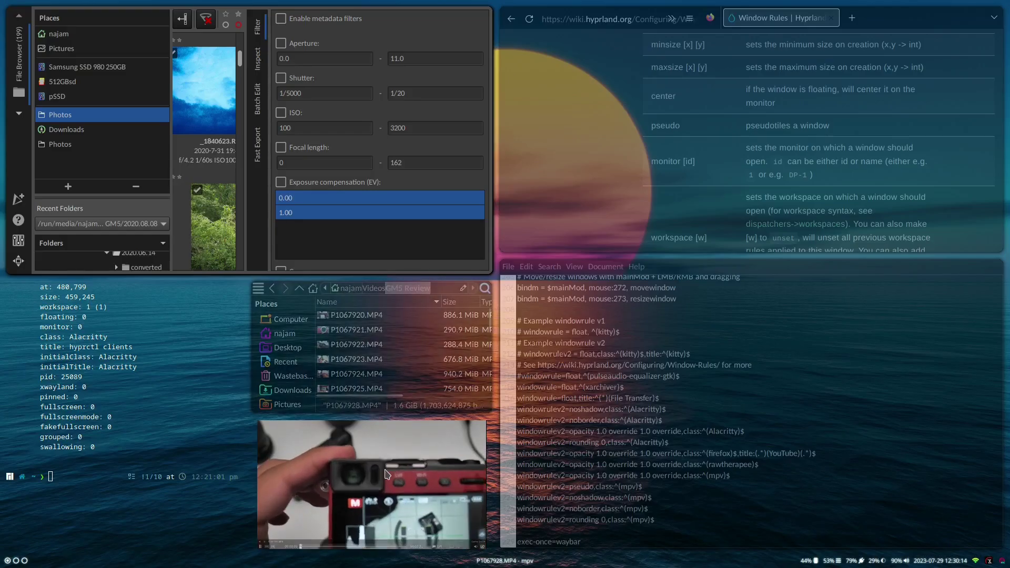
key("Left")
key("q")
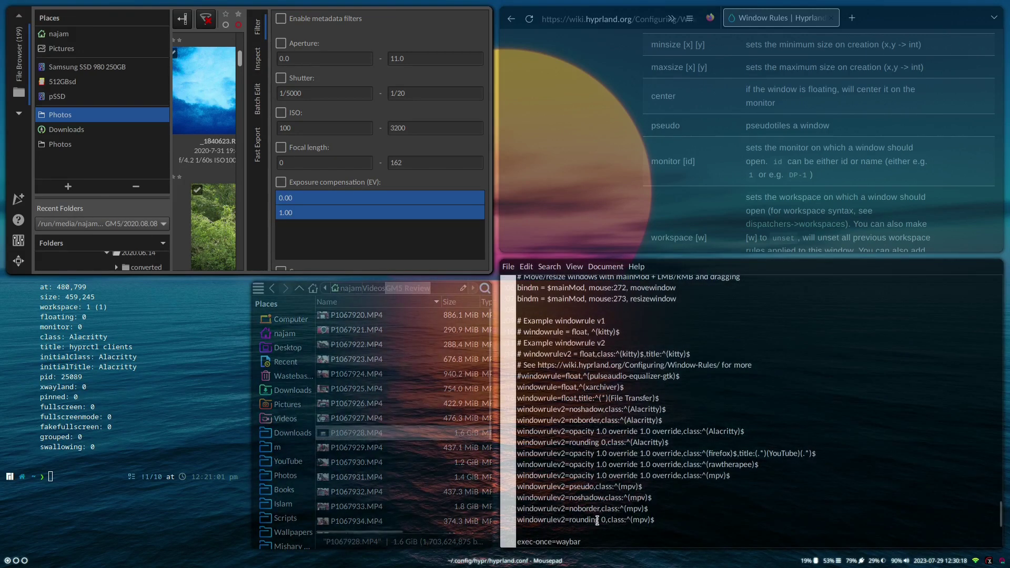
Step: Set the mpv rounding value to 20, save, and play P1067929.MP4 to check it
type("2")
key("ctrl+s")
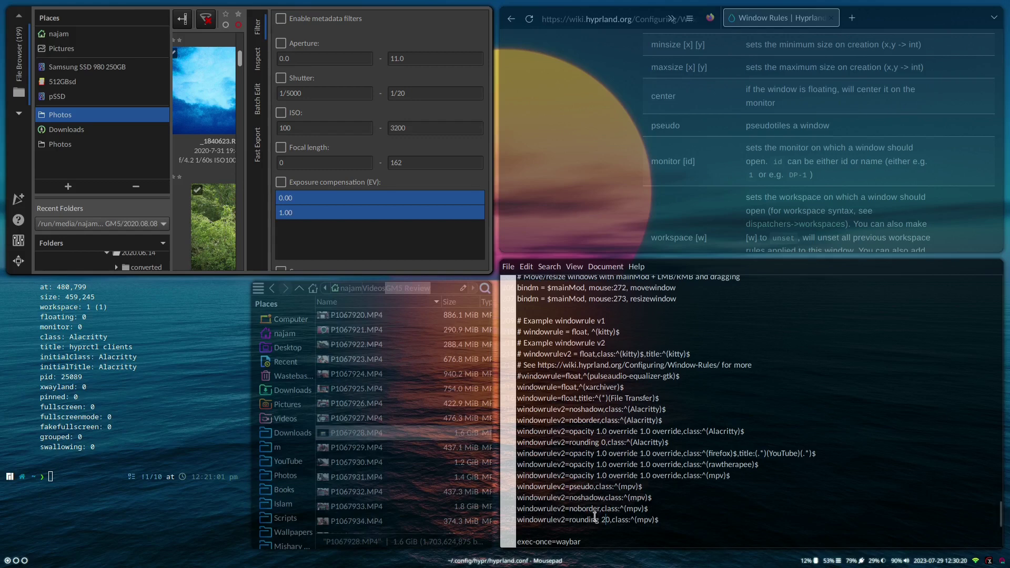
double_click(368, 448)
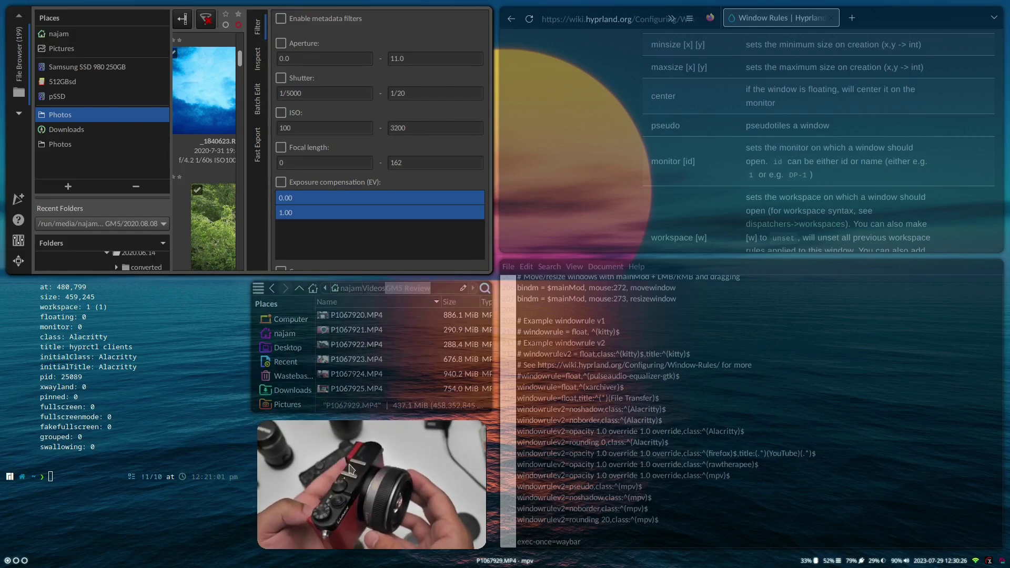
left_click_drag(485, 443, 631, 149)
Step: Save hyprland.conf with blur = on in the decoration block, then review the mpv rules
key("super+v")
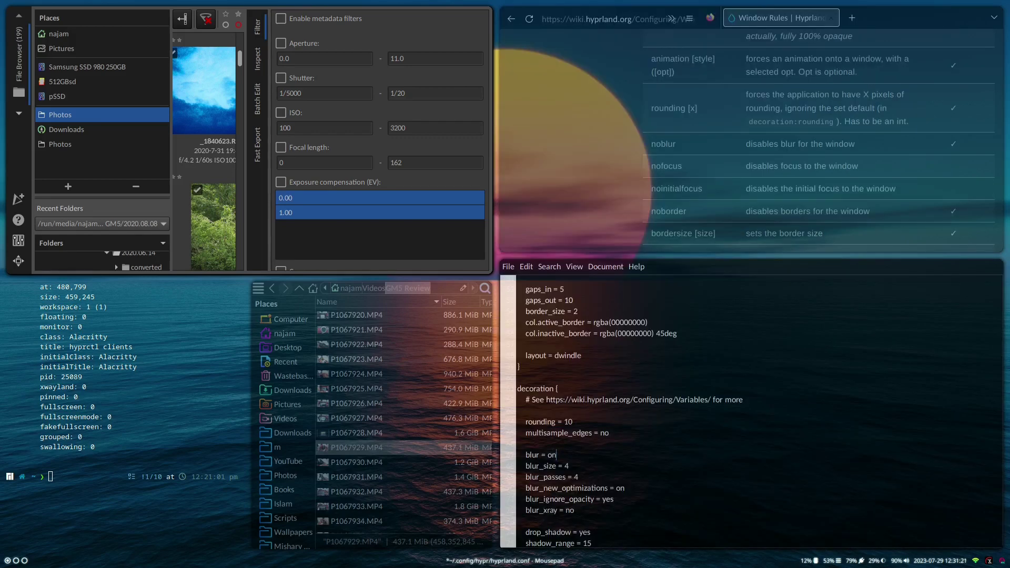
key("ctrl+s")
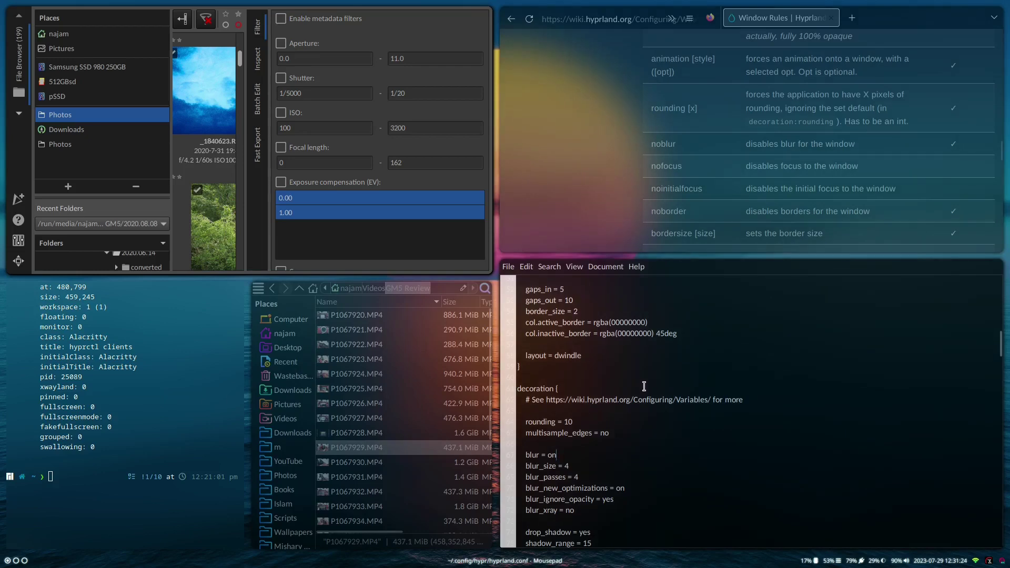
scroll(644, 386, "down", 20)
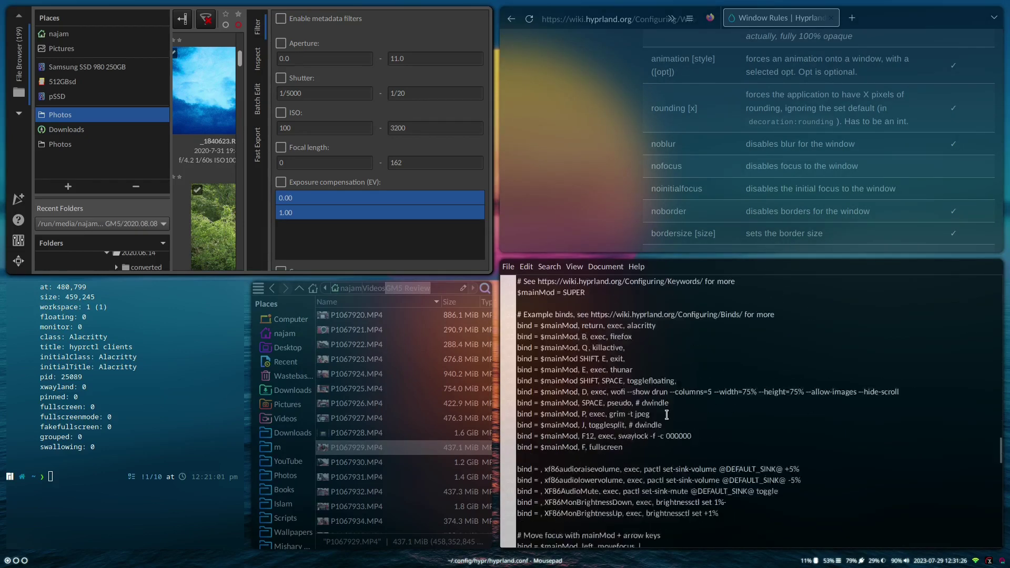
scroll(666, 416, "down", 20)
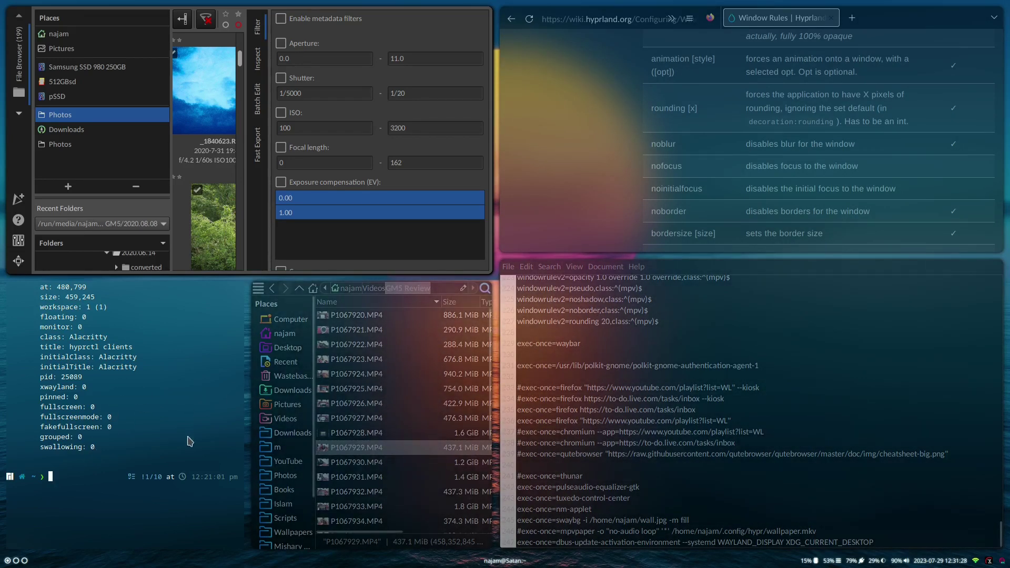
scroll(284, 426, "down", 2)
scroll(614, 404, "up", 3)
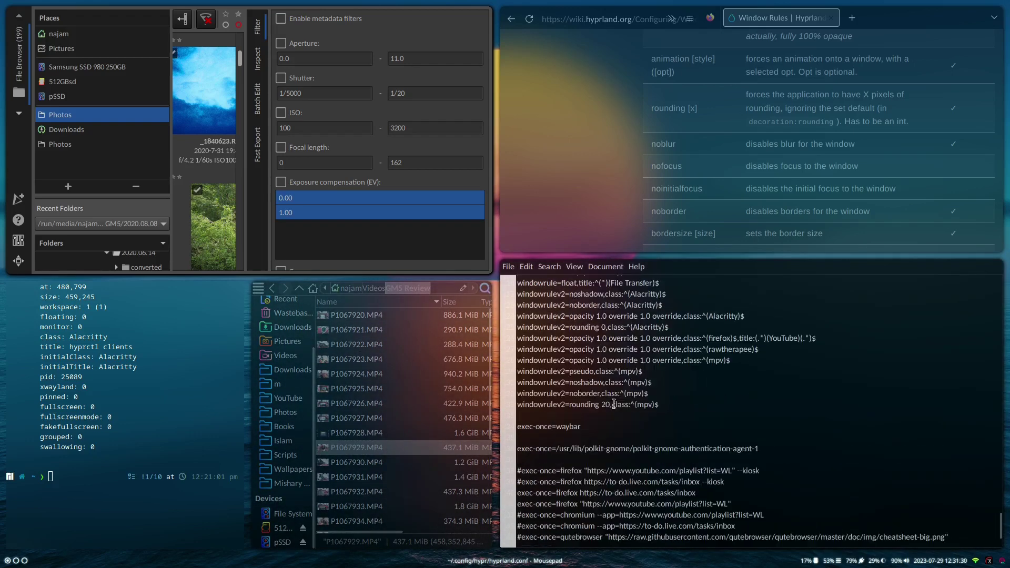
scroll(614, 404, "down", 2)
scroll(614, 404, "up", 3)
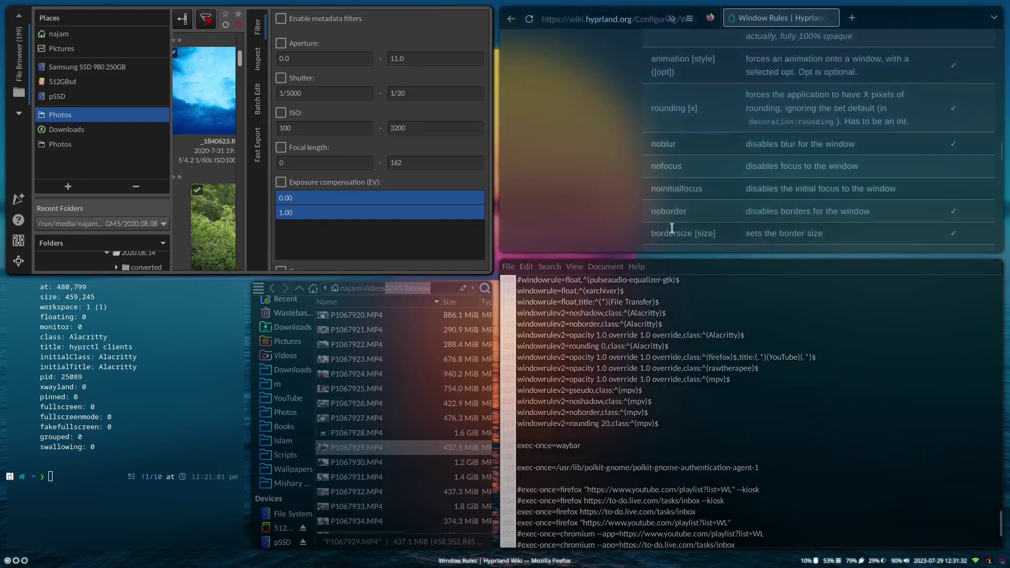
Step: Copy the Alacritty noborder rule as a new noblur rule and save hyprland.conf
double_click(663, 143)
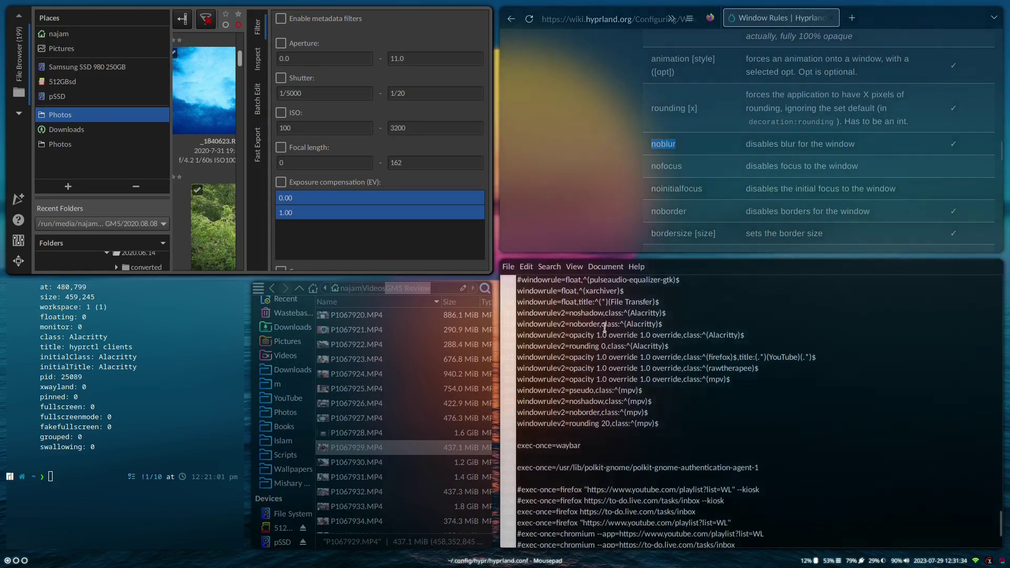
triple_click(613, 322)
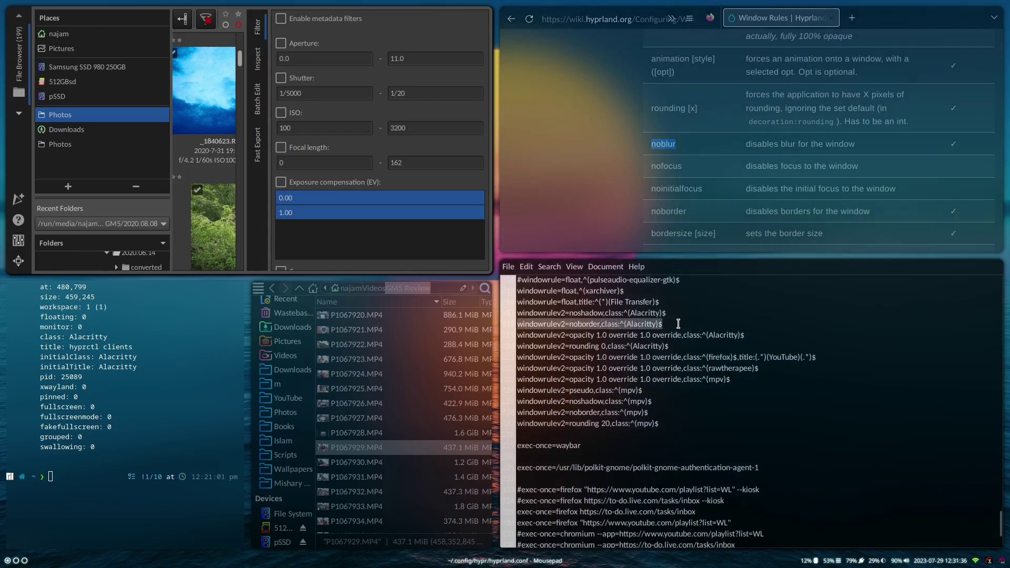
key("ctrl+c")
left_click(678, 324)
key("Return")
key("ctrl+v")
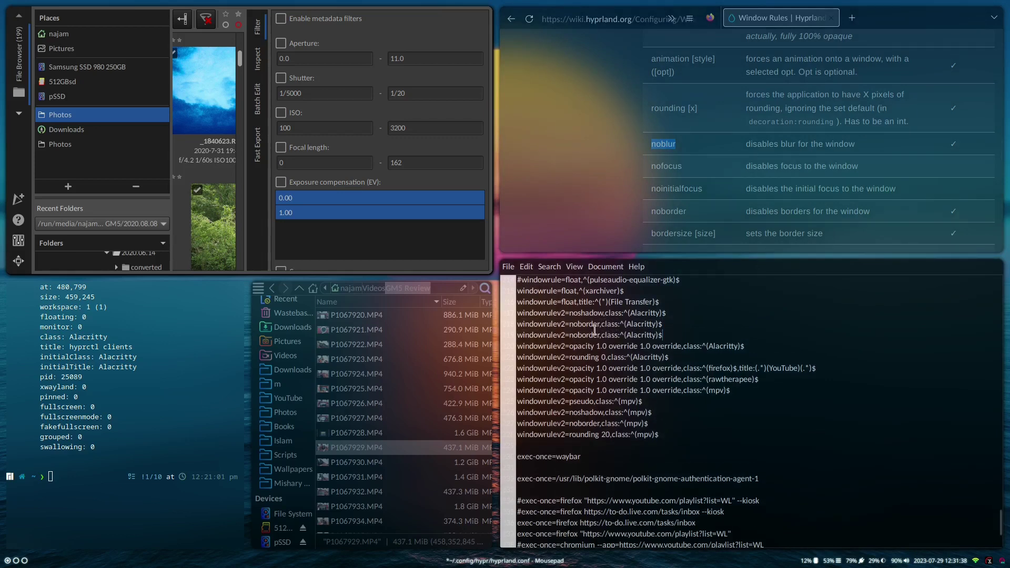
double_click(589, 335)
type("noblur")
key("ctrl+s")
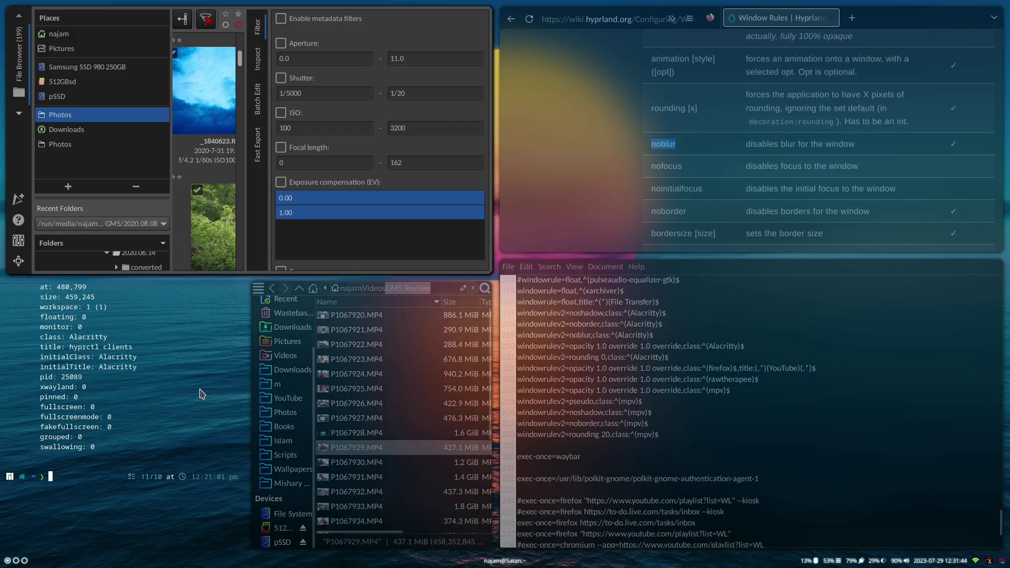
scroll(200, 400, "up", 2)
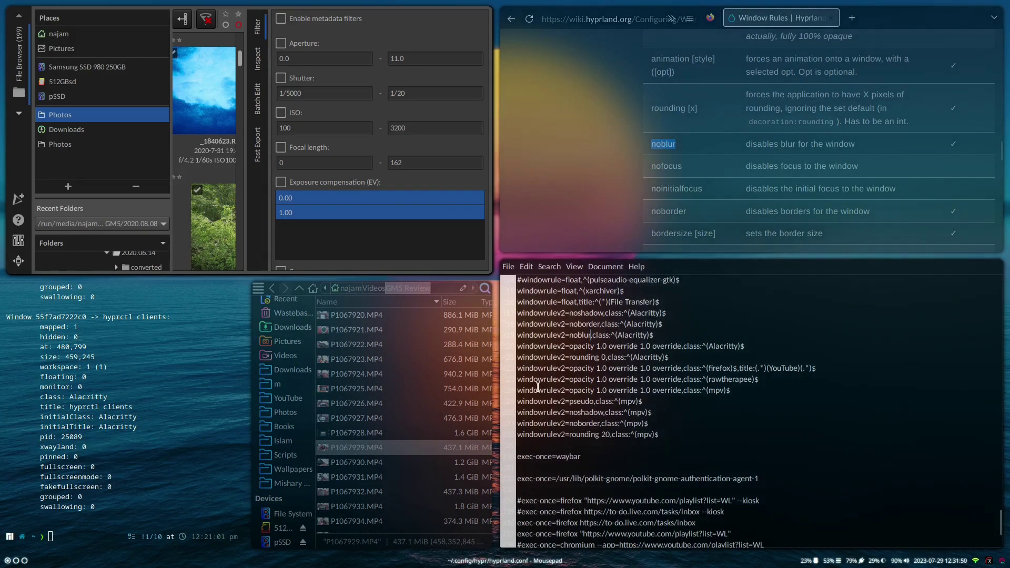
key("super+2")
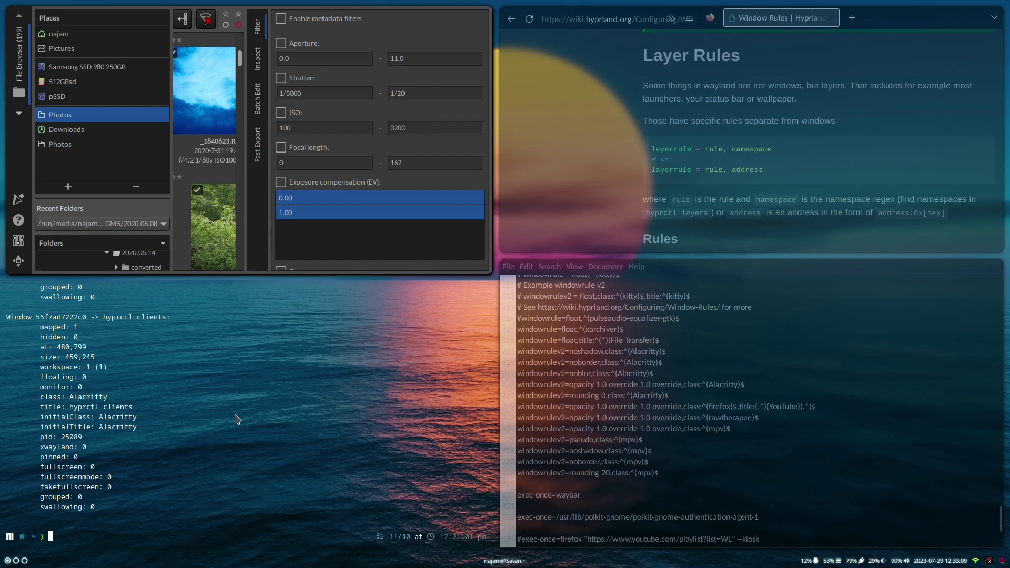
Step: Run exit in the Alacritty terminal to close it
type("ex")
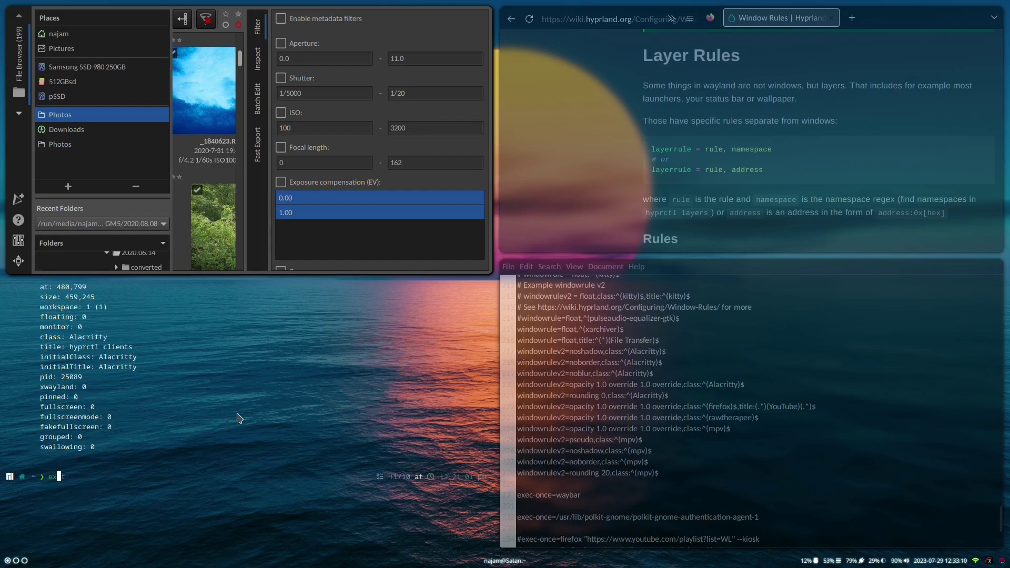
type("it")
key("Return")
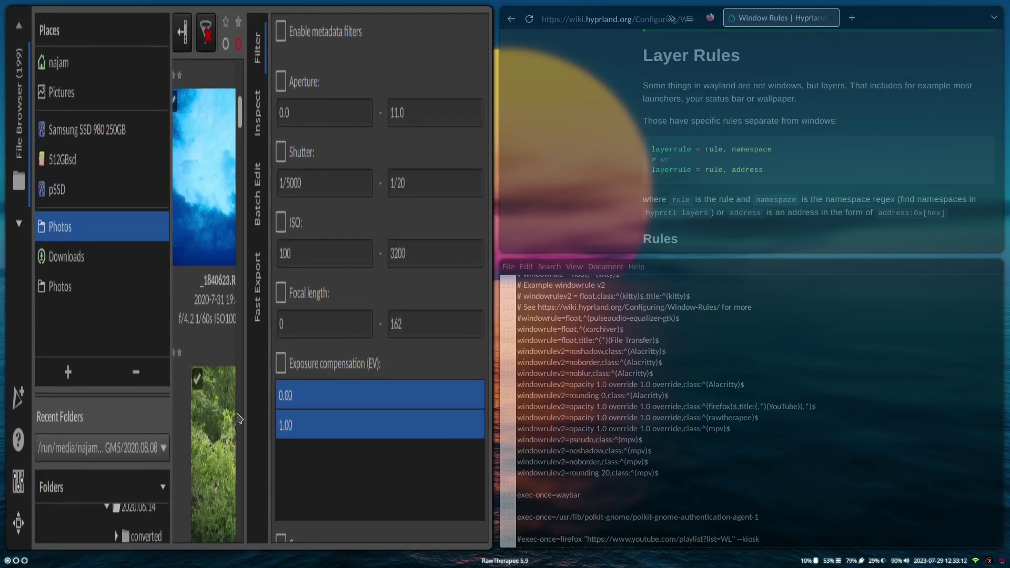